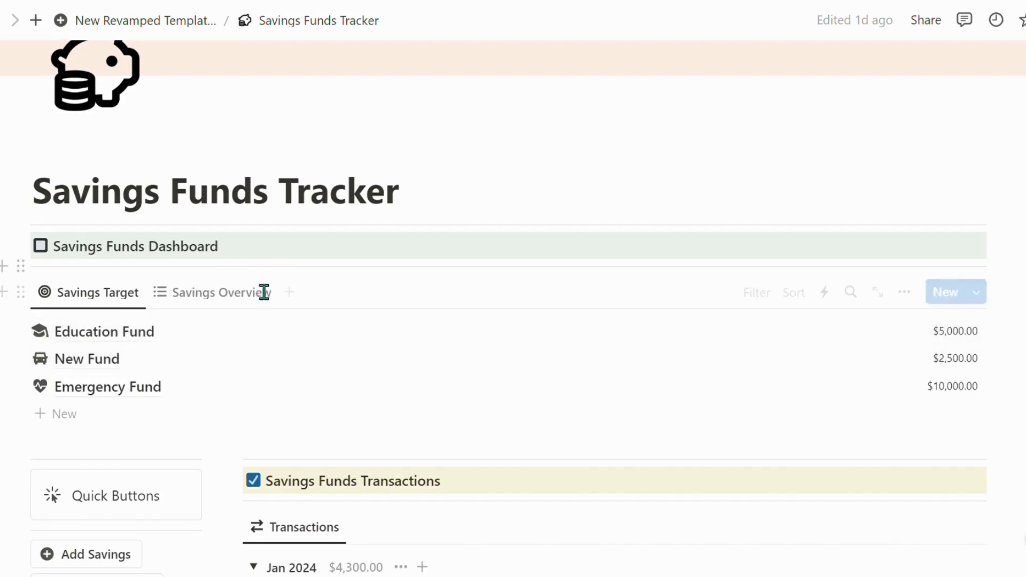
# Step: Rename the New Fund entry in the Savings Target view as Car Fund
pyautogui.click(227, 294)
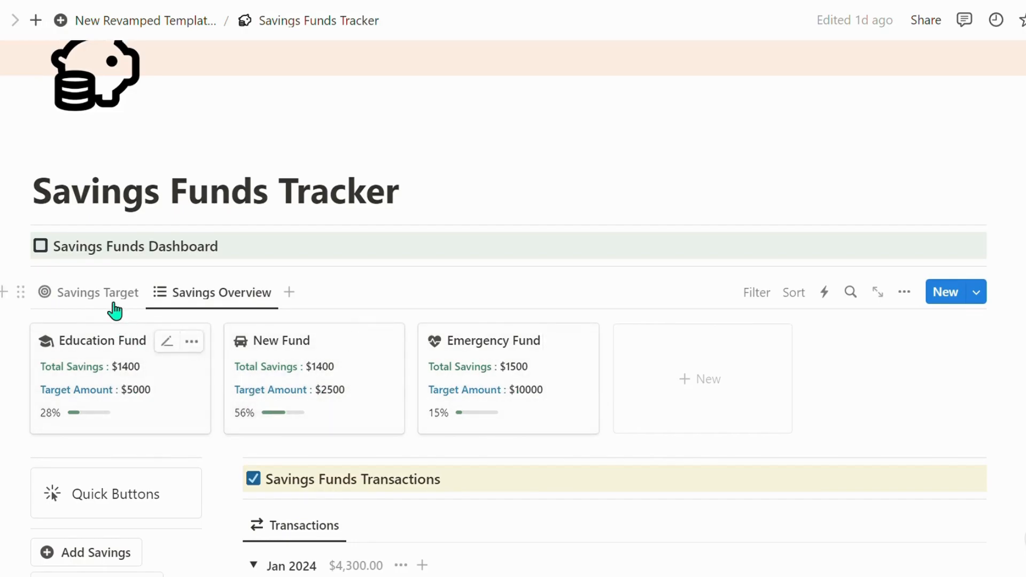
pyautogui.click(95, 303)
pyautogui.scroll(-2, 195, 315)
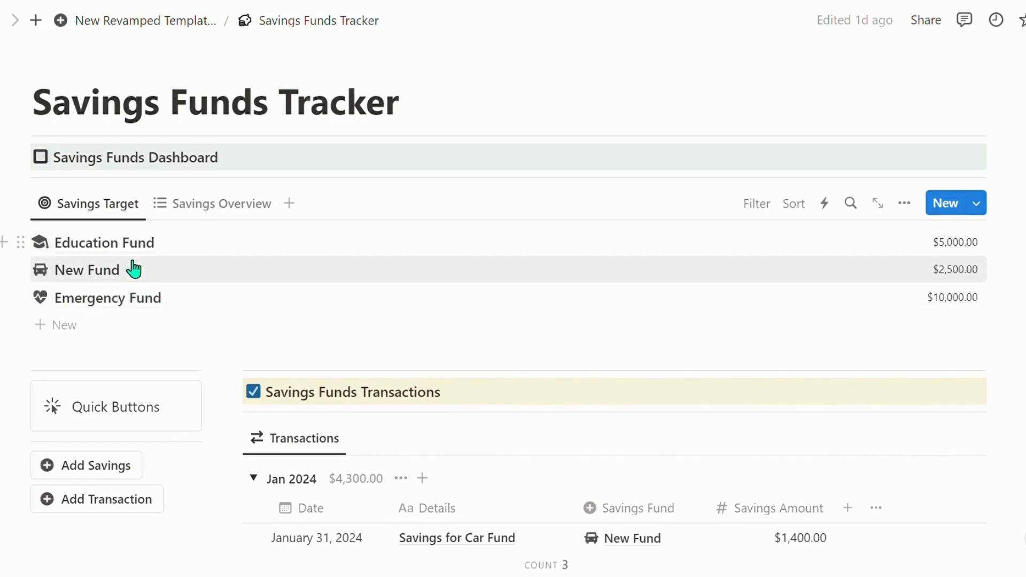
pyautogui.click(148, 276)
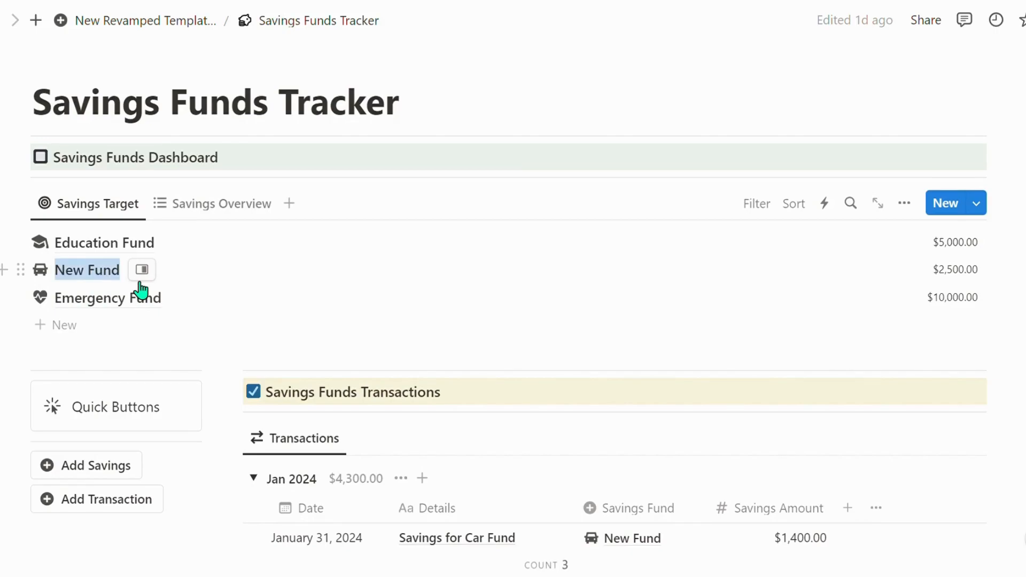
pyautogui.write('Ca')
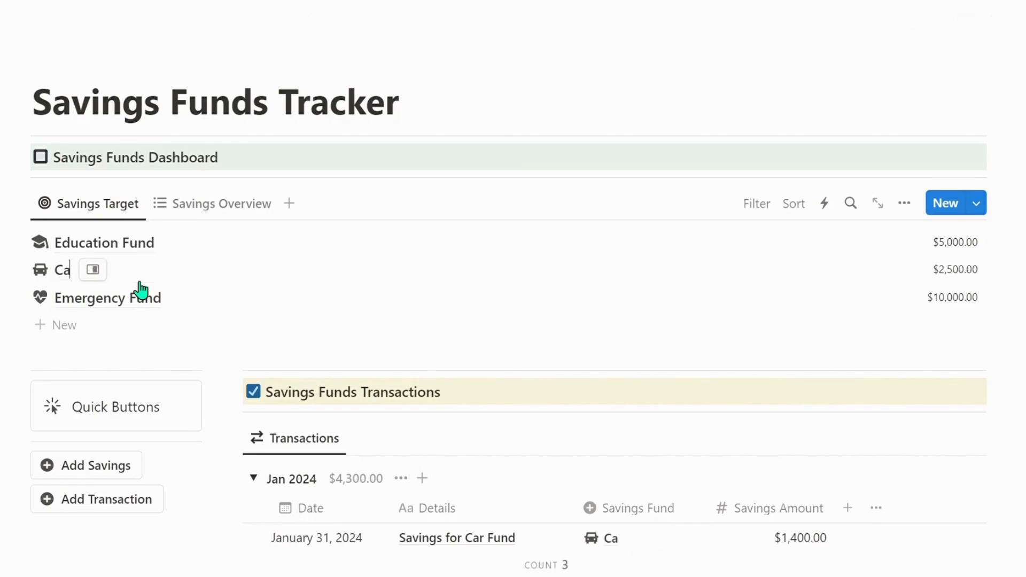
pyautogui.write('r Fund')
pyautogui.press('Escape')
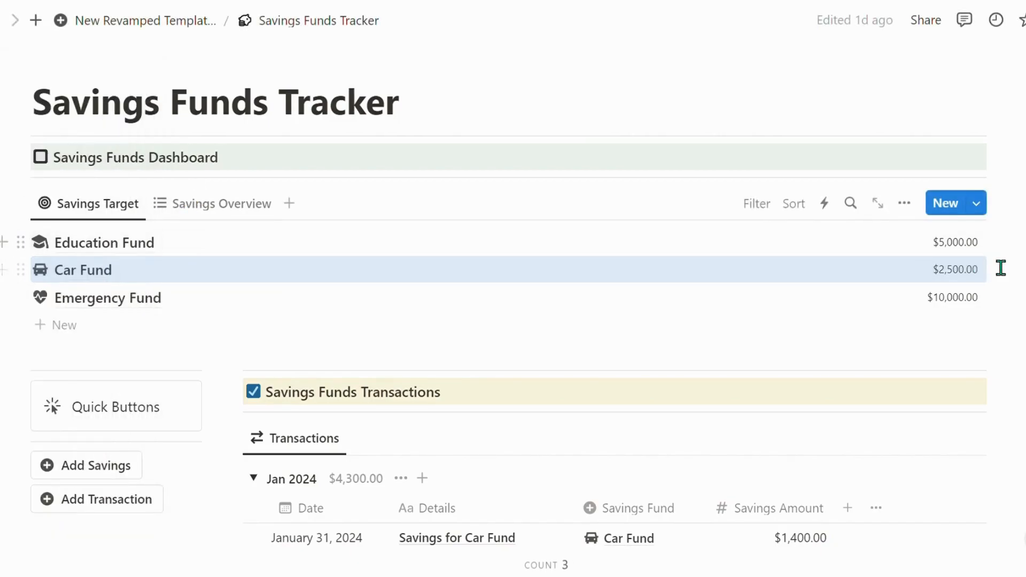
# Step: Set the Car Fund's goal amount to 3,000 and check its card in the Savings Overview view
pyautogui.click(973, 273)
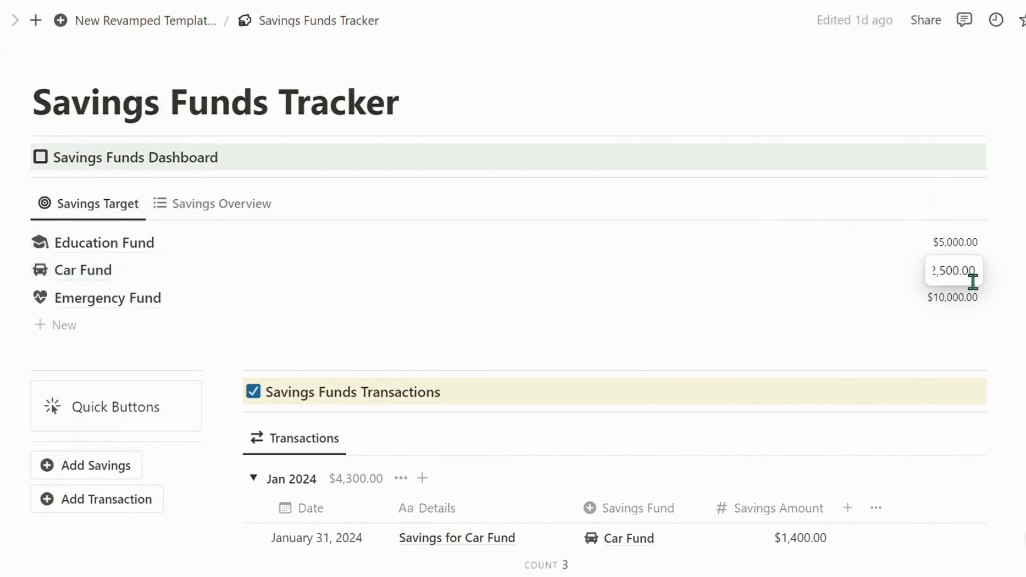
pyautogui.hotkey('ctrl', 'a')
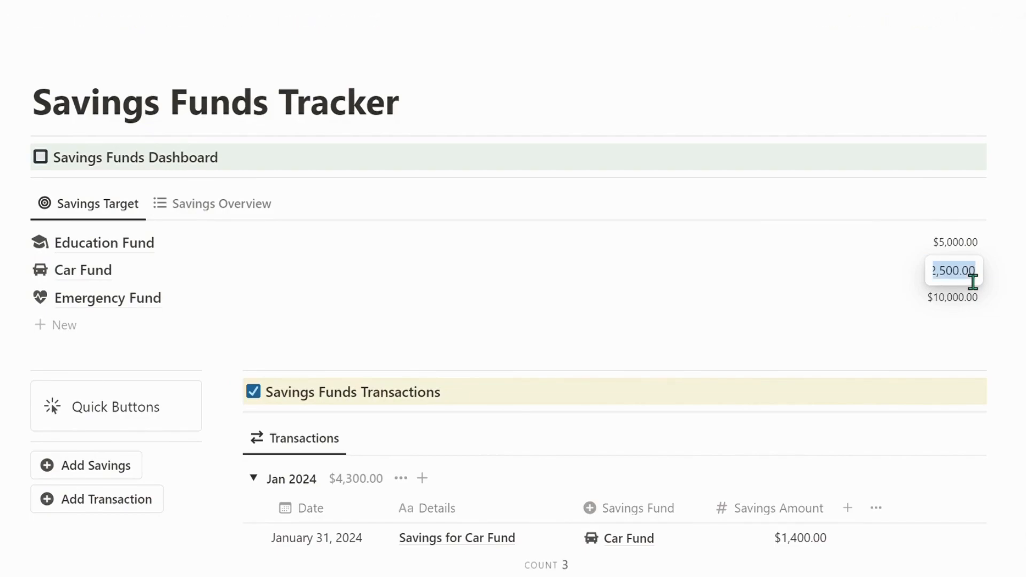
pyautogui.write('3,000')
pyautogui.press('Escape')
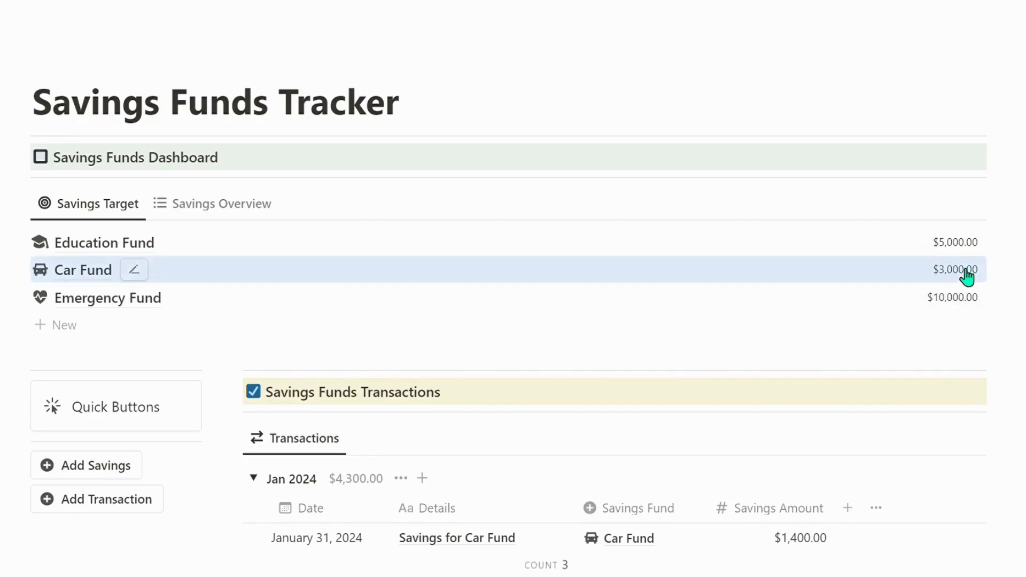
pyautogui.click(248, 212)
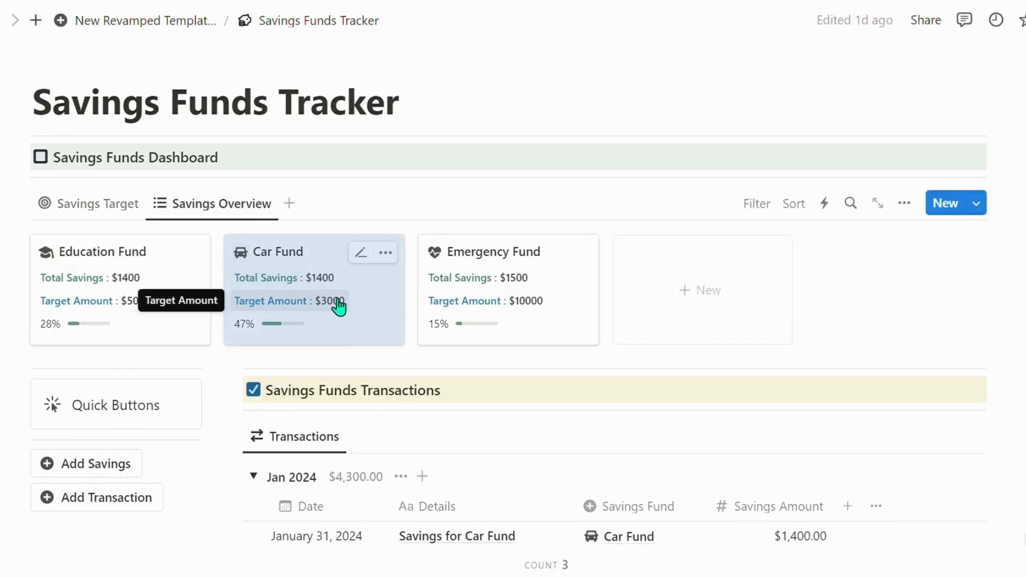
pyautogui.click(135, 211)
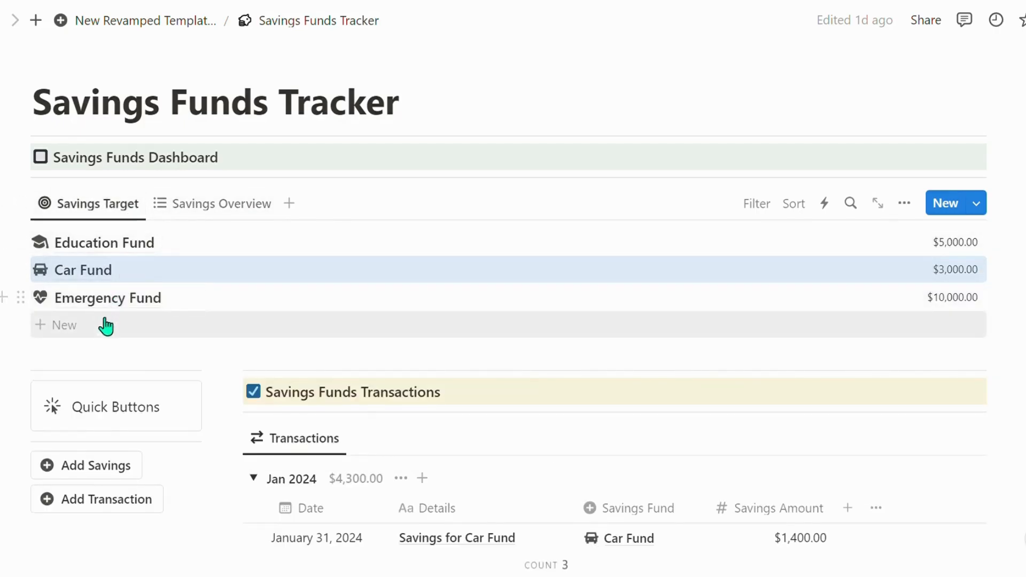
# Step: Add a savings fund to the Savings Target list and name it New Saving Fund
pyautogui.click(94, 476)
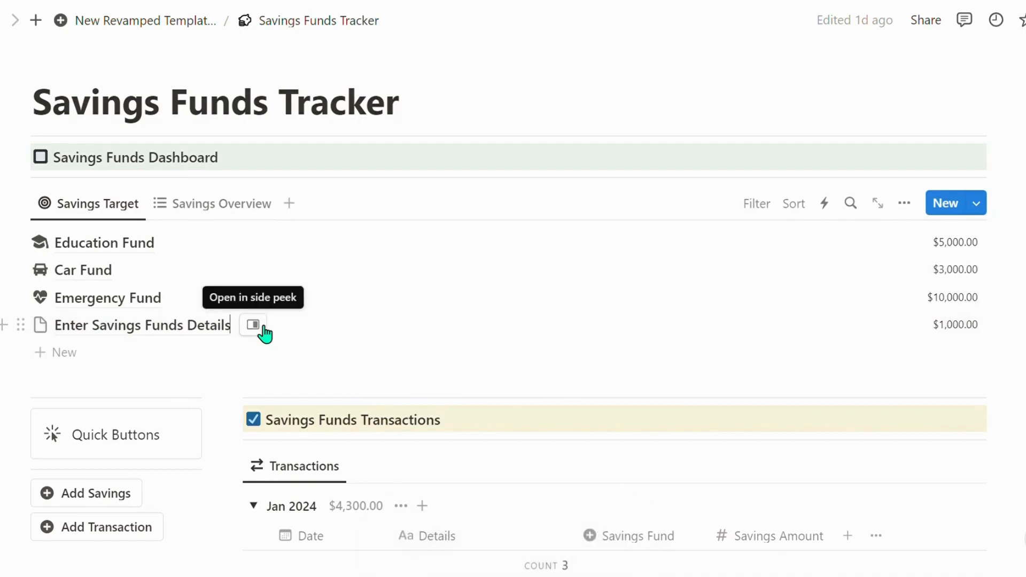
pyautogui.hotkey('ctrl', 'a')
pyautogui.write('Savi')
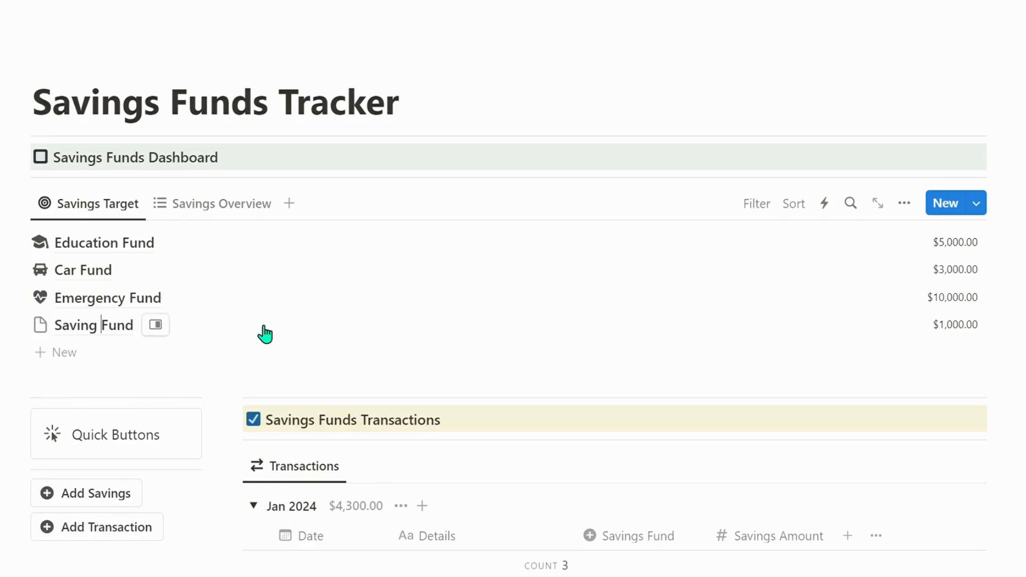
pyautogui.write('New')
pyautogui.press('Escape')
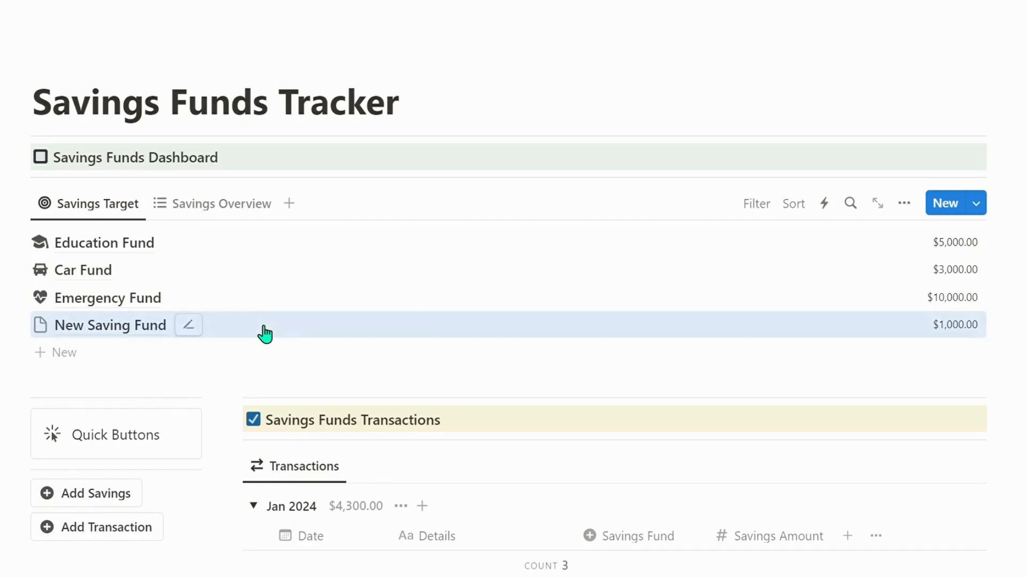
# Step: Set the goal amount of New Saving Fund to 10,000
pyautogui.click(952, 337)
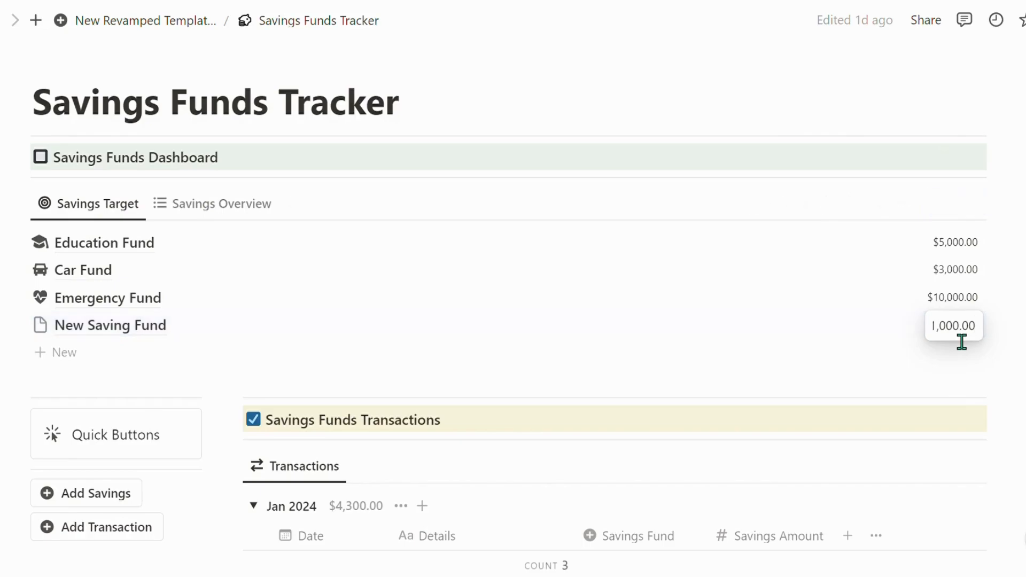
pyautogui.doubleClick(960, 342)
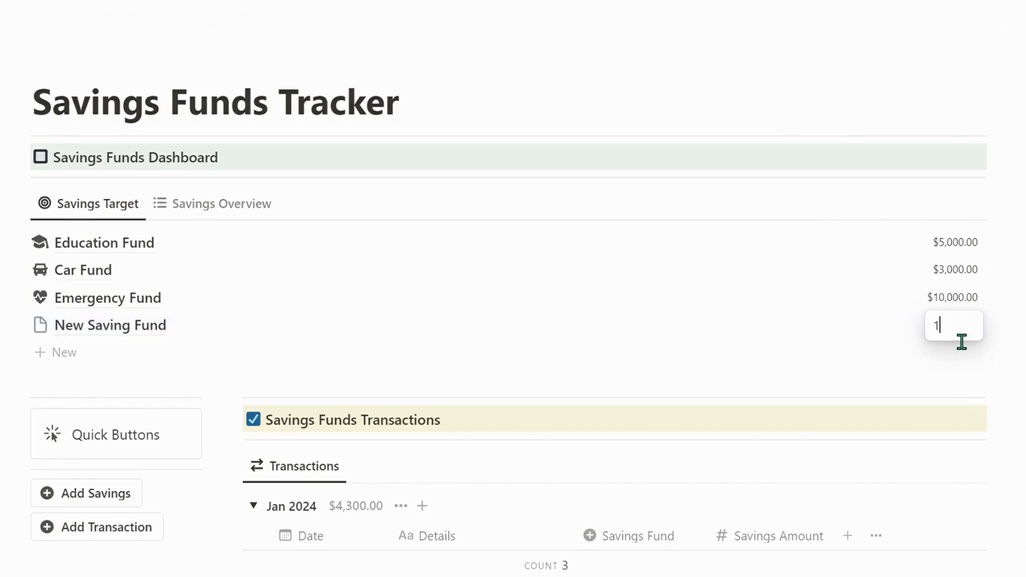
pyautogui.write('10,000')
pyautogui.press('Return')
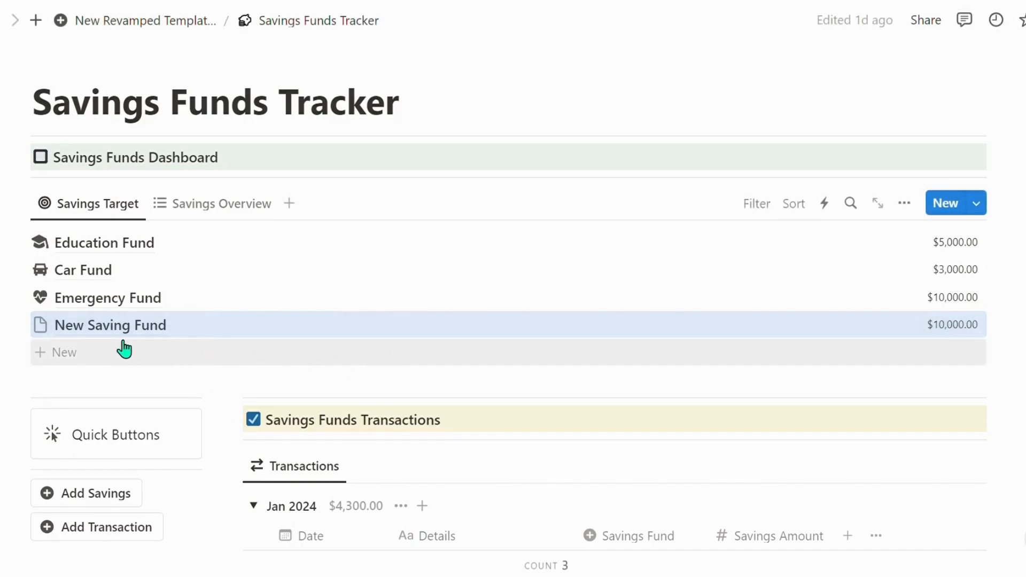
# Step: Review the Car Fund's name and goal amount in its side peek page and in the Savings Target list
pyautogui.click(95, 274)
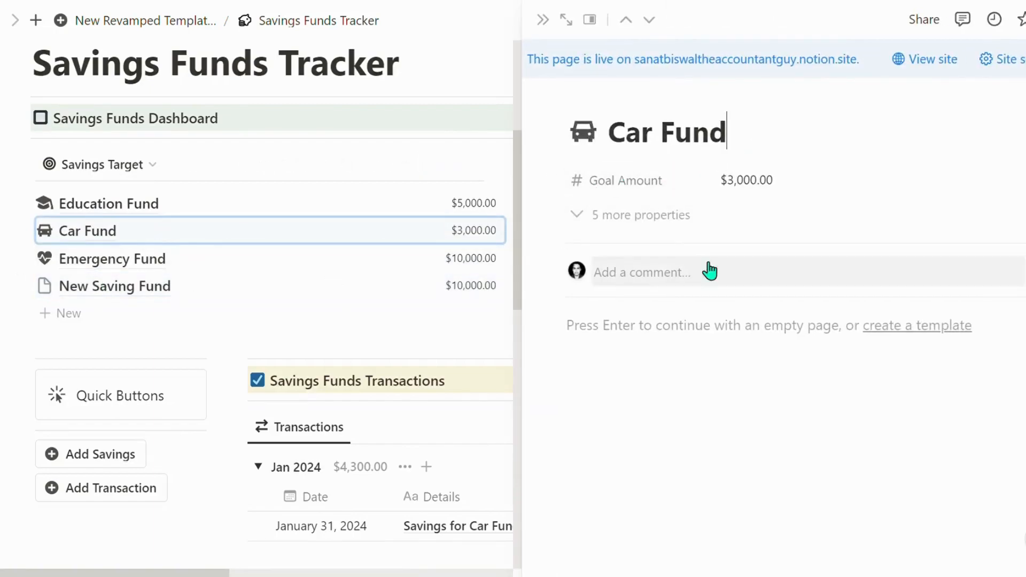
pyautogui.moveTo(748, 147); pyautogui.dragTo(629, 145)
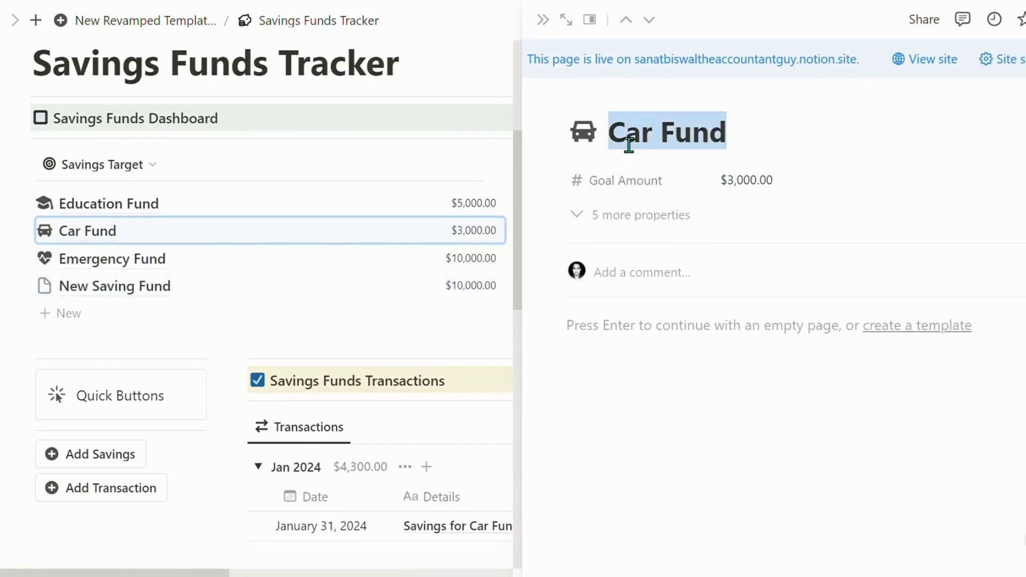
pyautogui.click(752, 186)
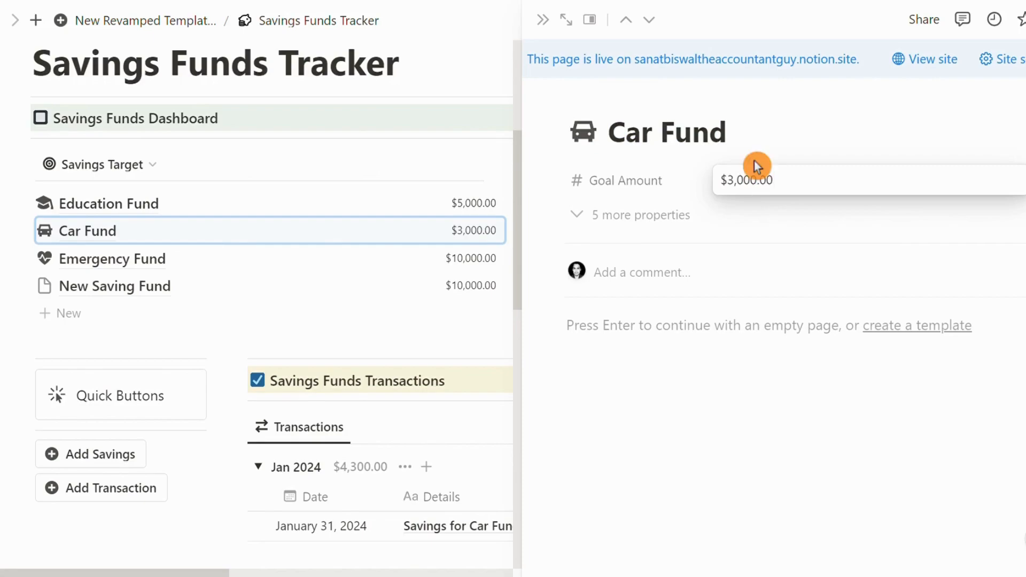
pyautogui.click(749, 146)
pyautogui.hotkey('ctrl', 'a')
pyautogui.write('Car')
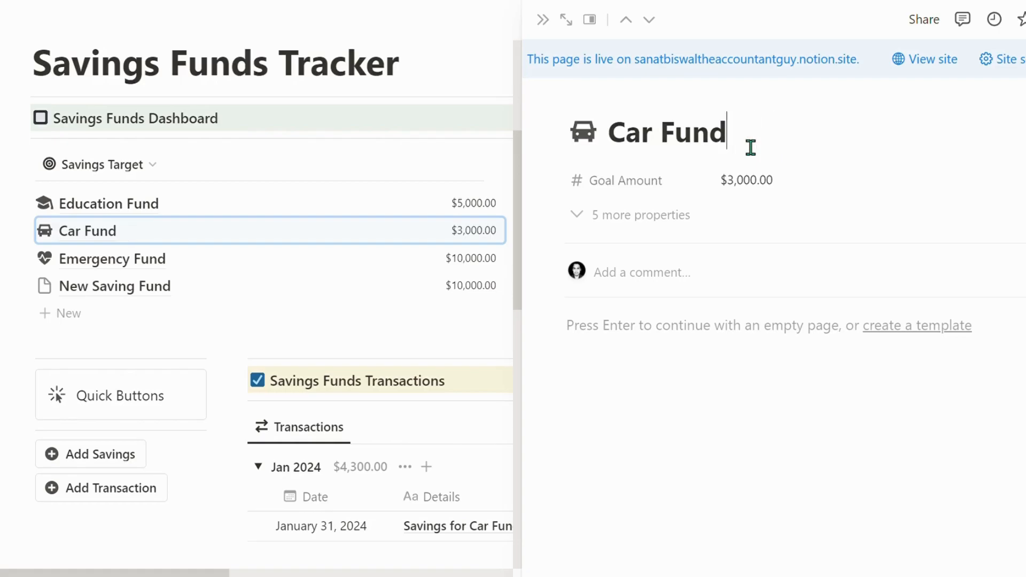
pyautogui.click(769, 198)
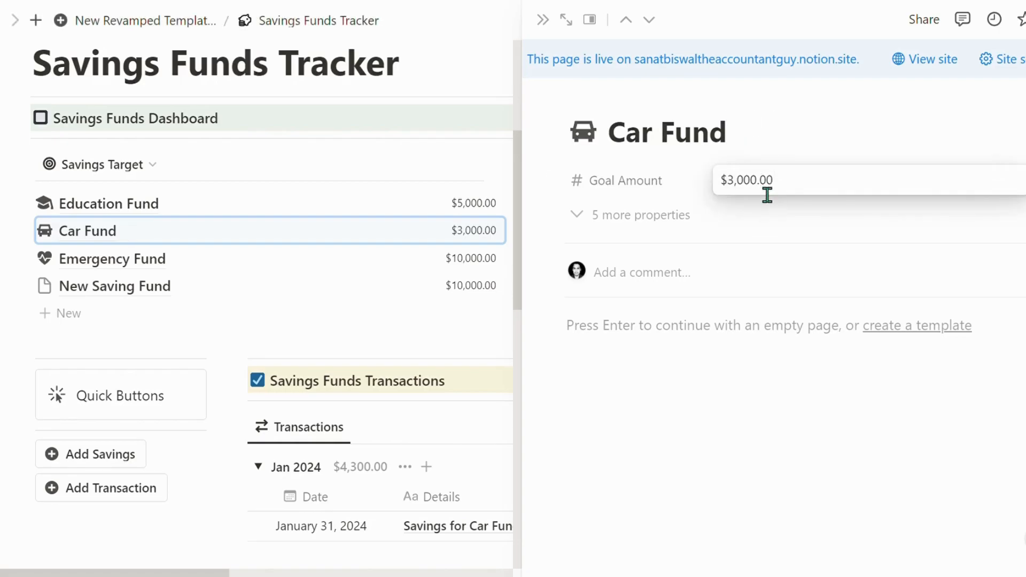
pyautogui.click(545, 21)
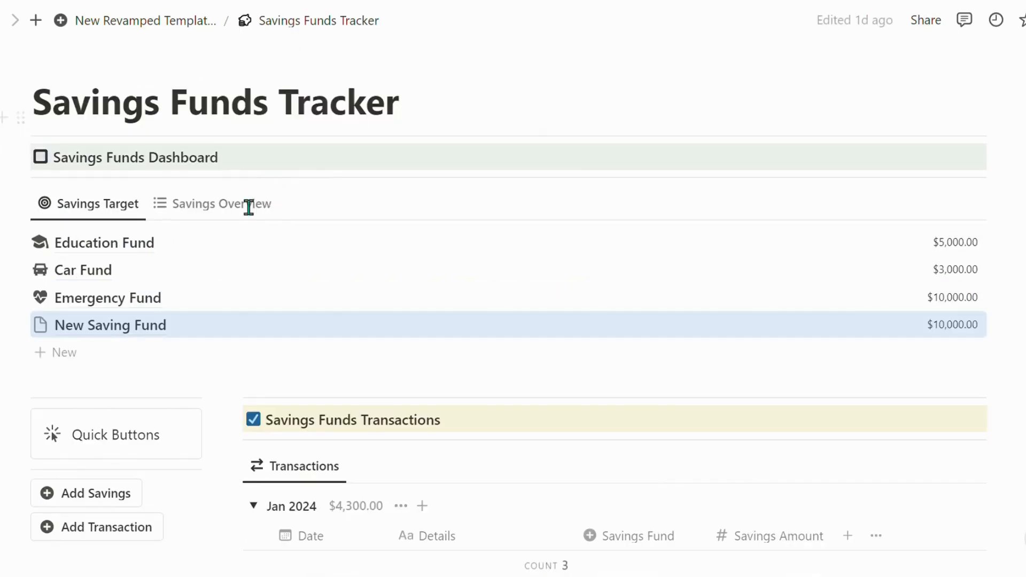
pyautogui.click(137, 277)
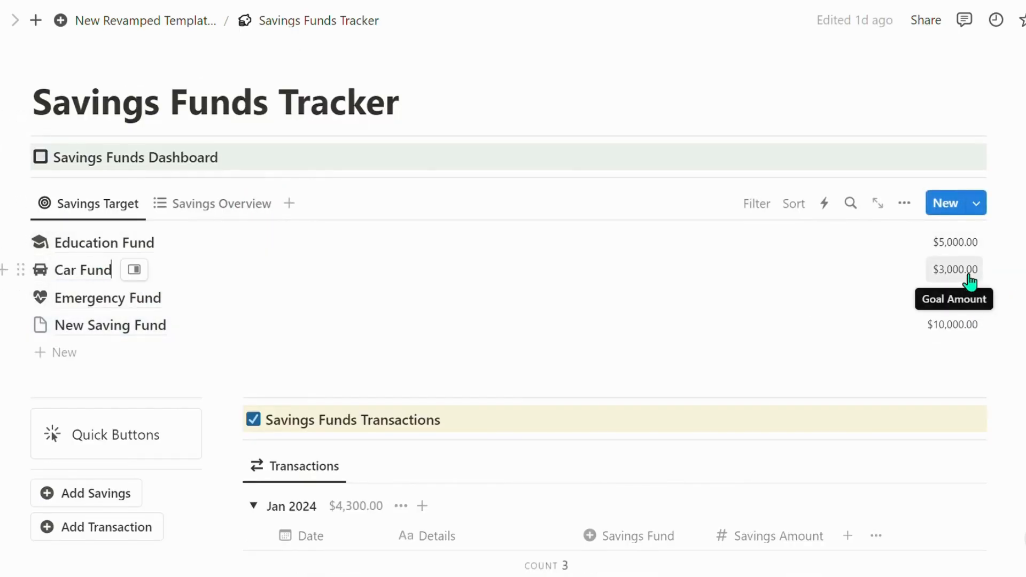
pyautogui.press('Escape')
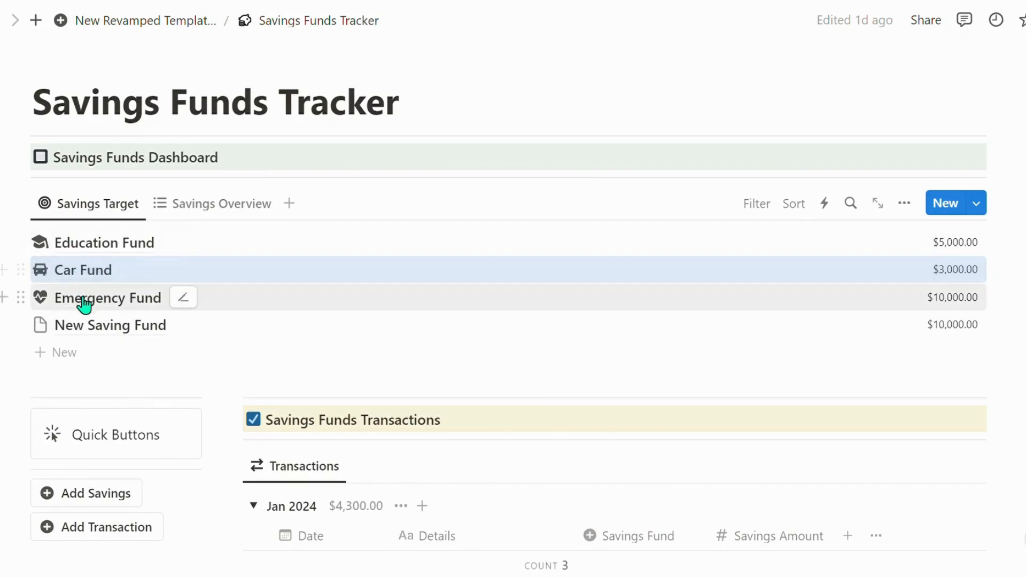
# Step: Delete the New Saving Fund entry from the Savings Target list
pyautogui.click(31, 249)
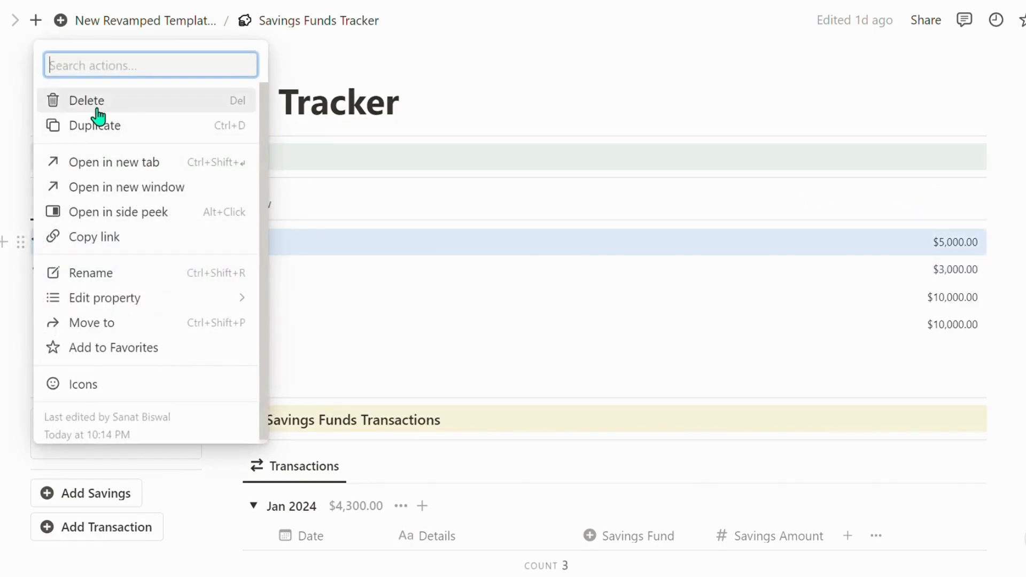
pyautogui.press('Escape')
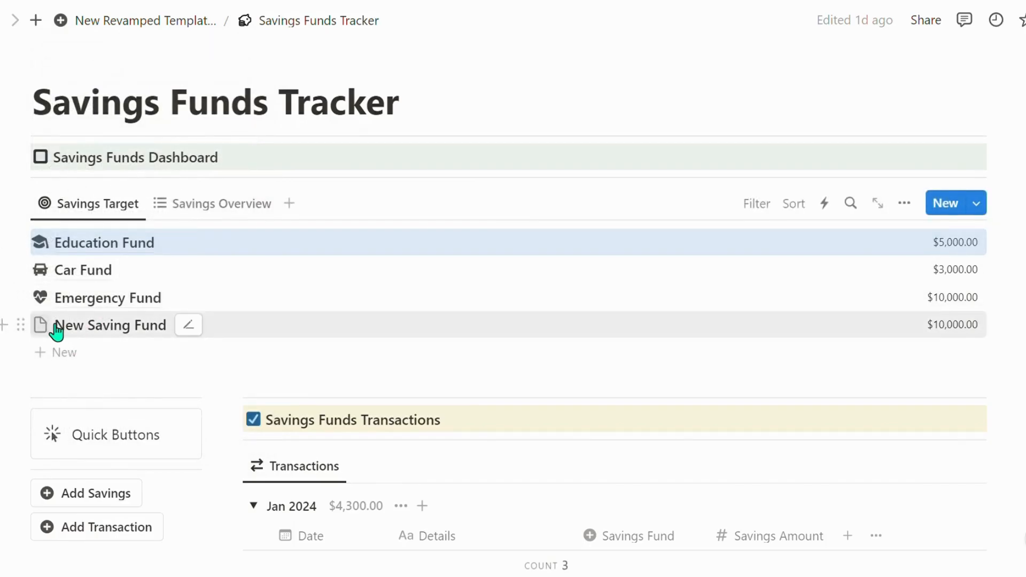
pyautogui.click(33, 332)
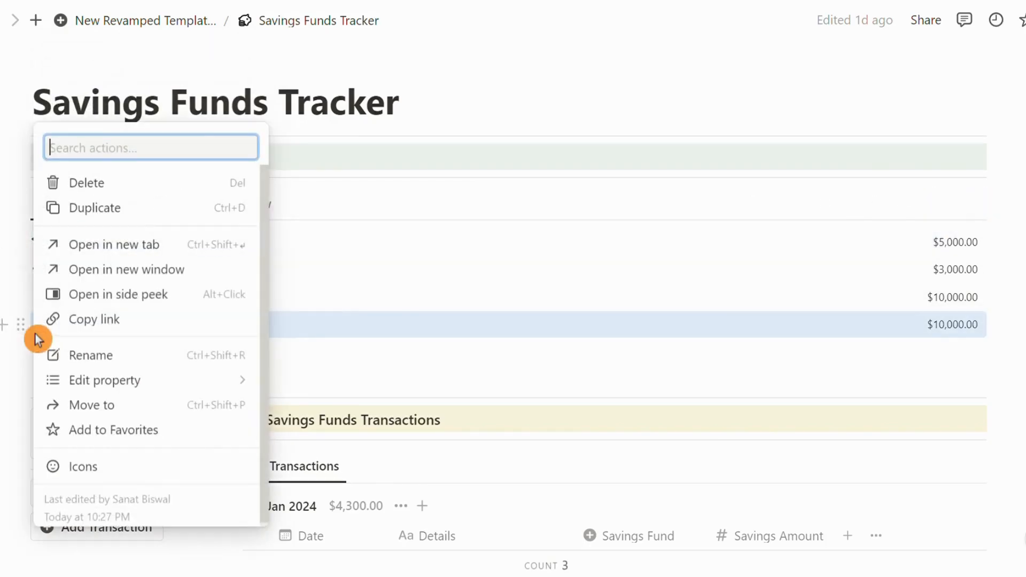
pyautogui.click(107, 192)
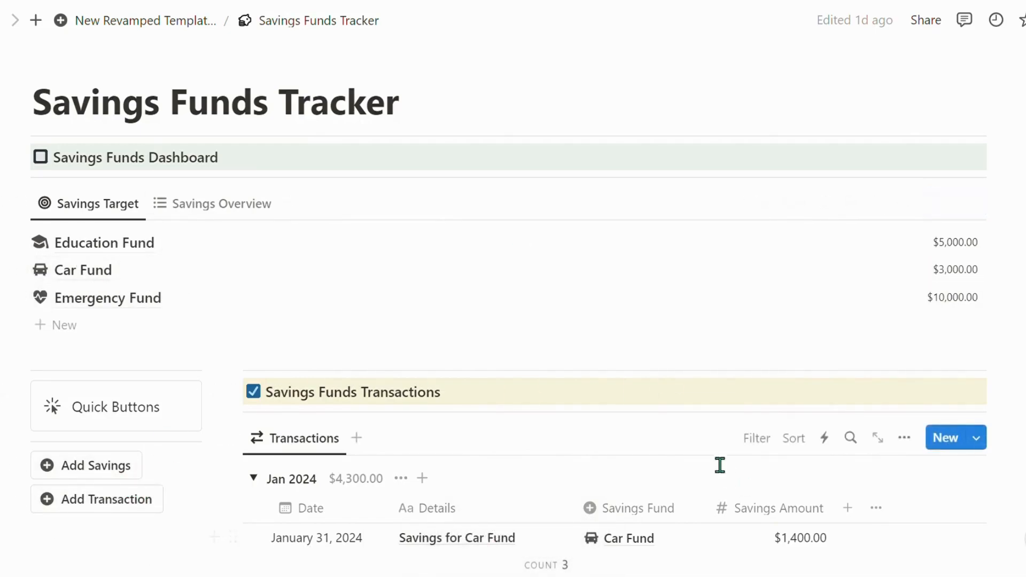
# Step: Examine the total savings, target amounts and progress in the Savings Overview view, along with the Transactions table
pyautogui.click(230, 206)
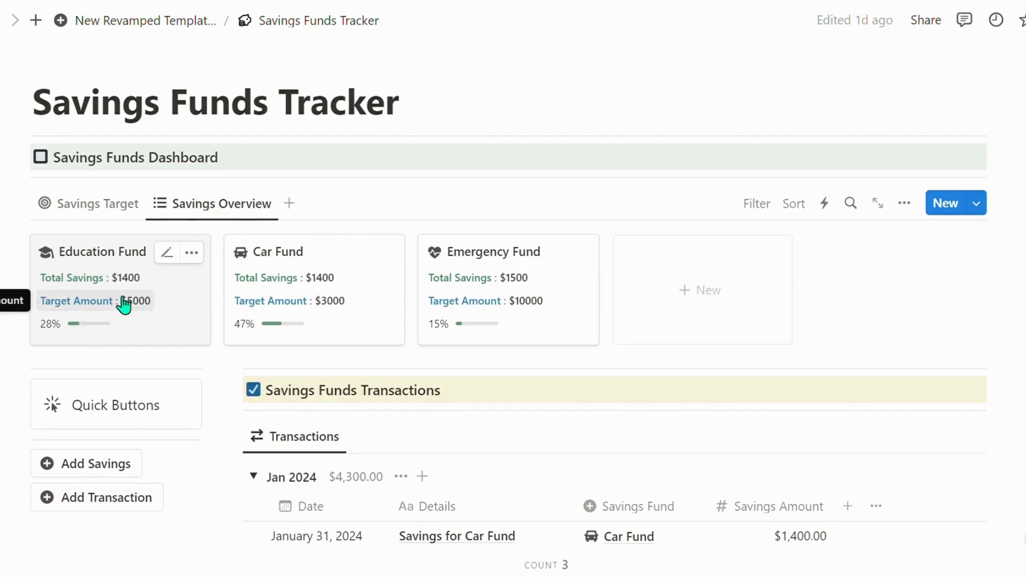
pyautogui.scroll(-5, 495, 289)
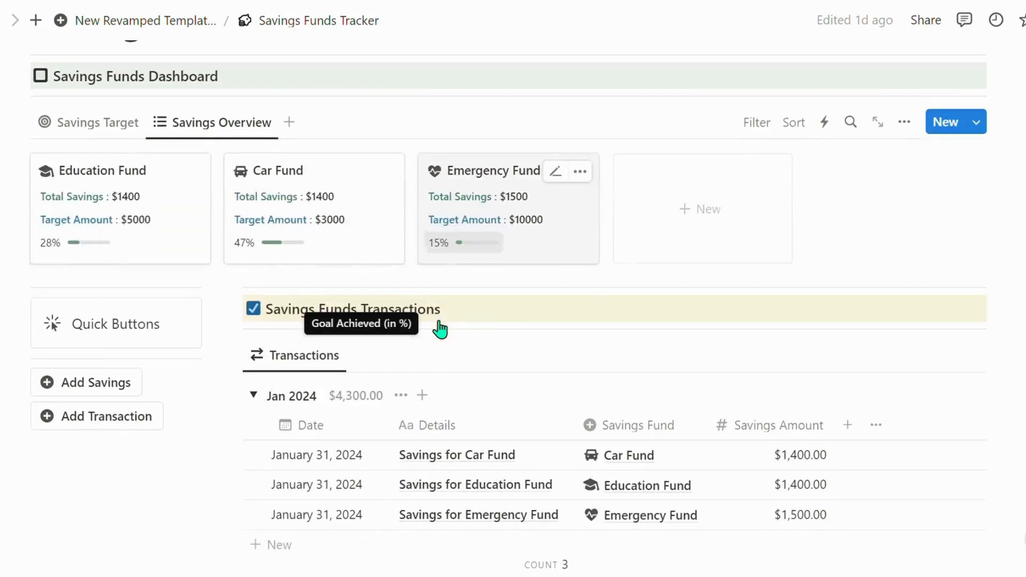
pyautogui.scroll(2, 498, 293)
pyautogui.scroll(-2, 515, 288)
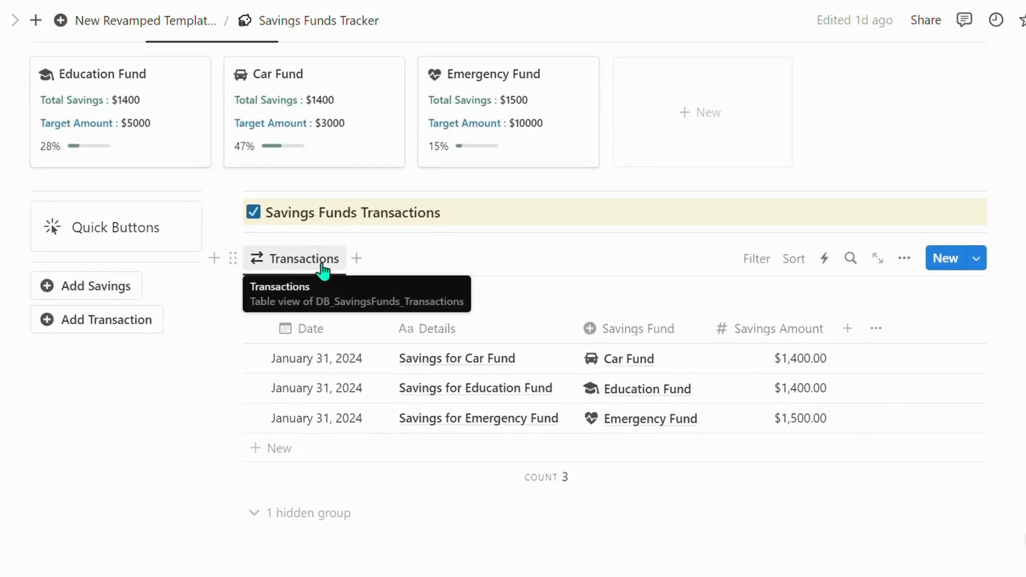
pyautogui.scroll(-2, 428, 294)
pyautogui.scroll(4, 478, 286)
pyautogui.scroll(-2, 174, 321)
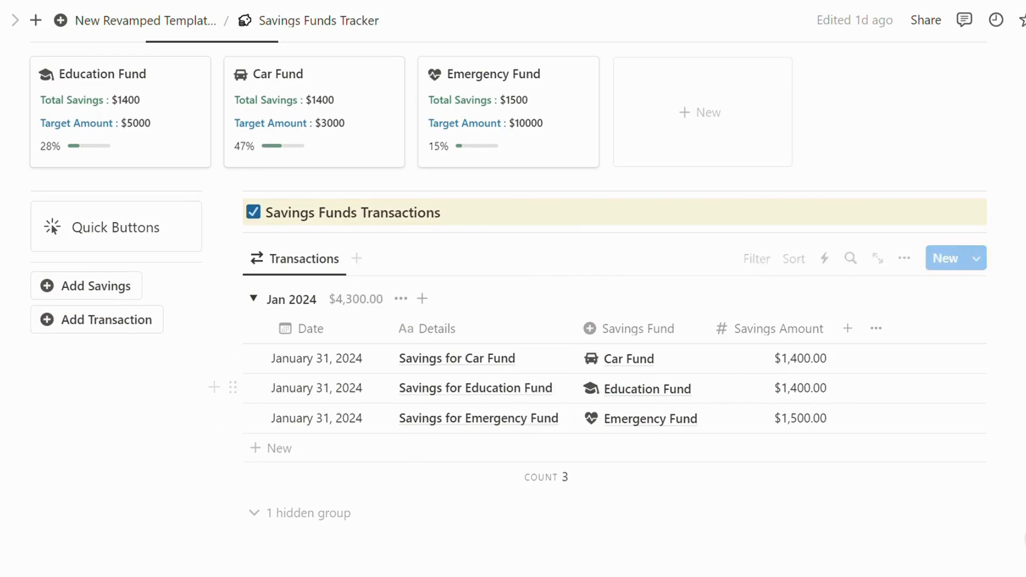
# Step: Add a new savings transaction dated December 29, 2023 and browse its date calendar without picking another date
pyautogui.click(85, 327)
pyautogui.scroll(-3, 407, 352)
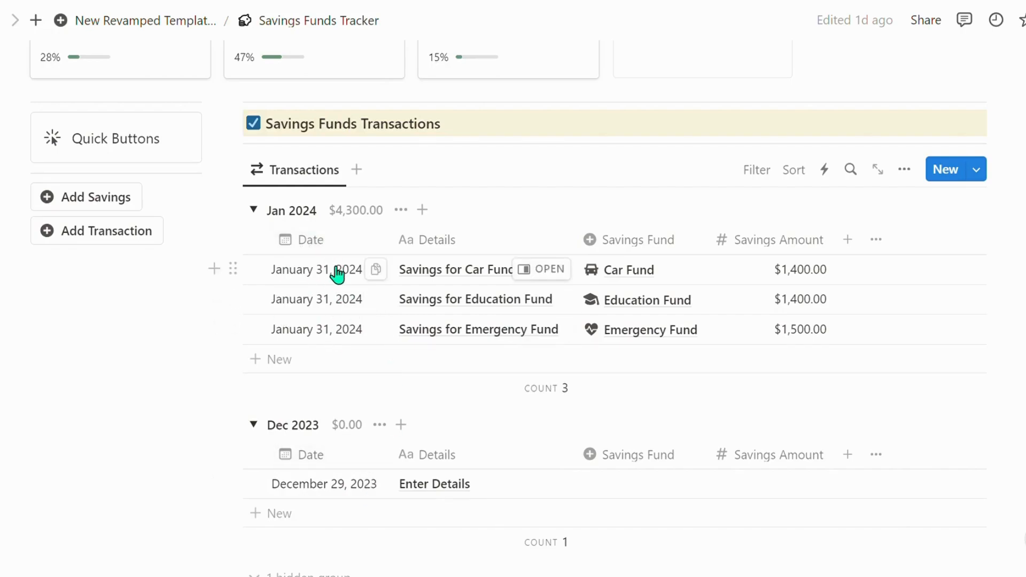
pyautogui.click(348, 495)
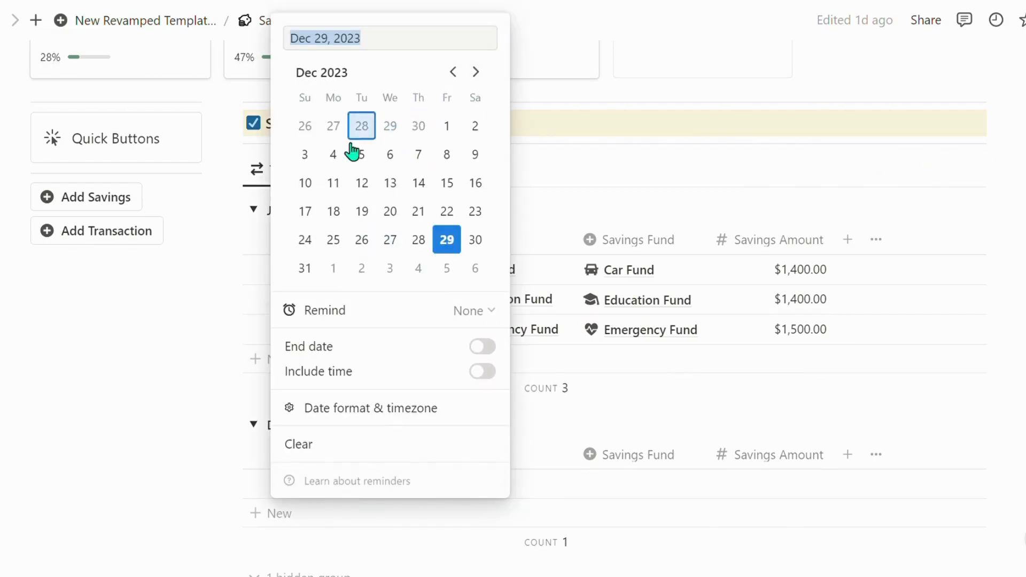
pyautogui.click(476, 72)
pyautogui.click(454, 73)
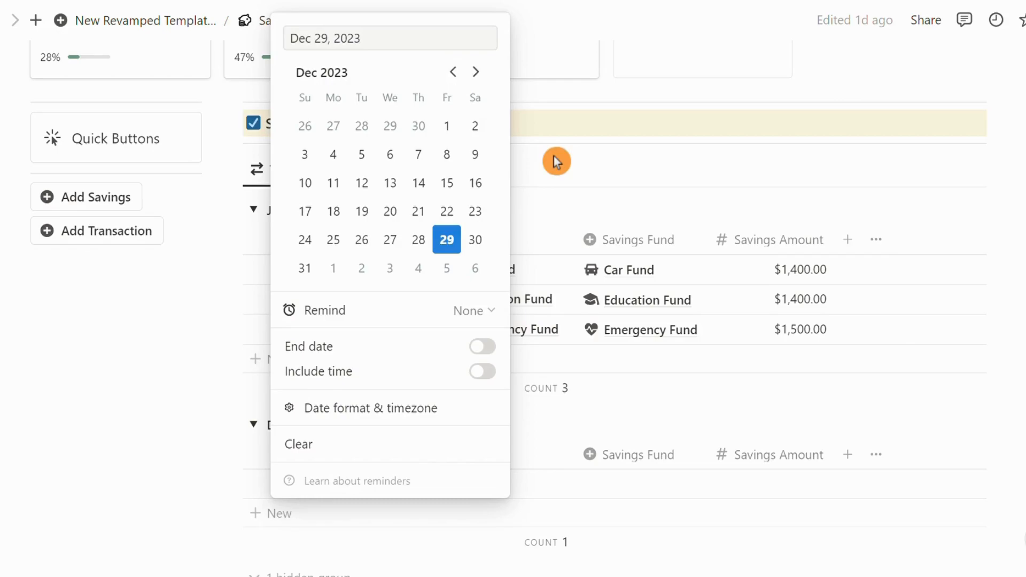
pyautogui.press('Escape')
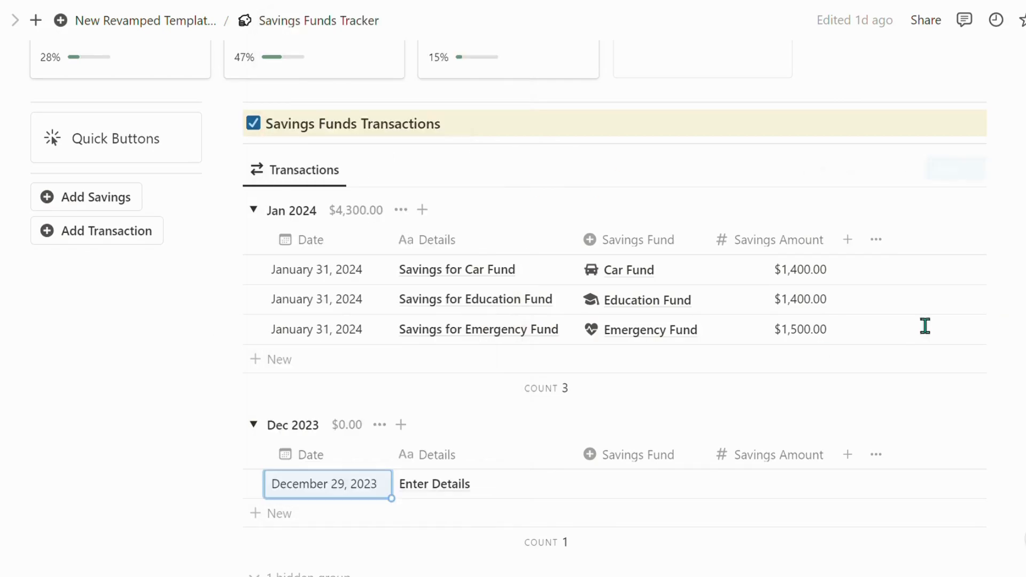
# Step: Enter "Saving for Car Fund" as the December 2023 transaction's details and link it to the Car Fund
pyautogui.click(442, 497)
pyautogui.hotkey('ctrl', 'a')
pyautogui.write('Savin')
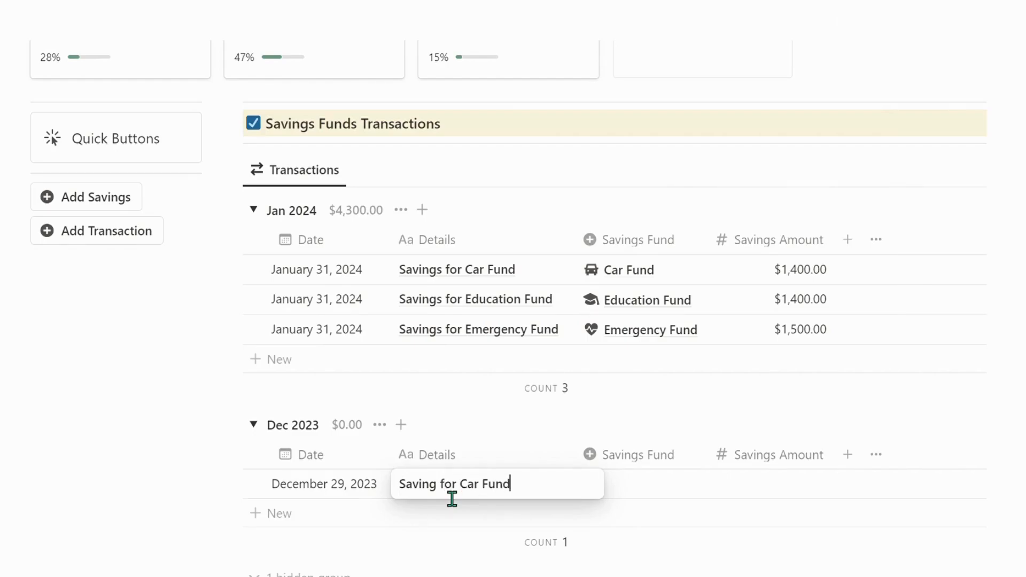
pyautogui.press('Tab')
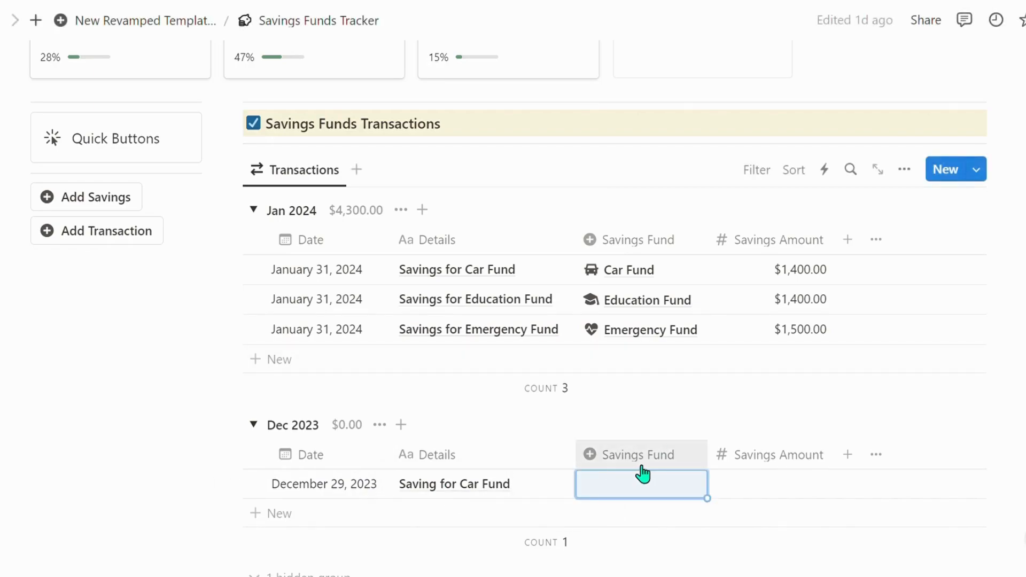
pyautogui.click(639, 498)
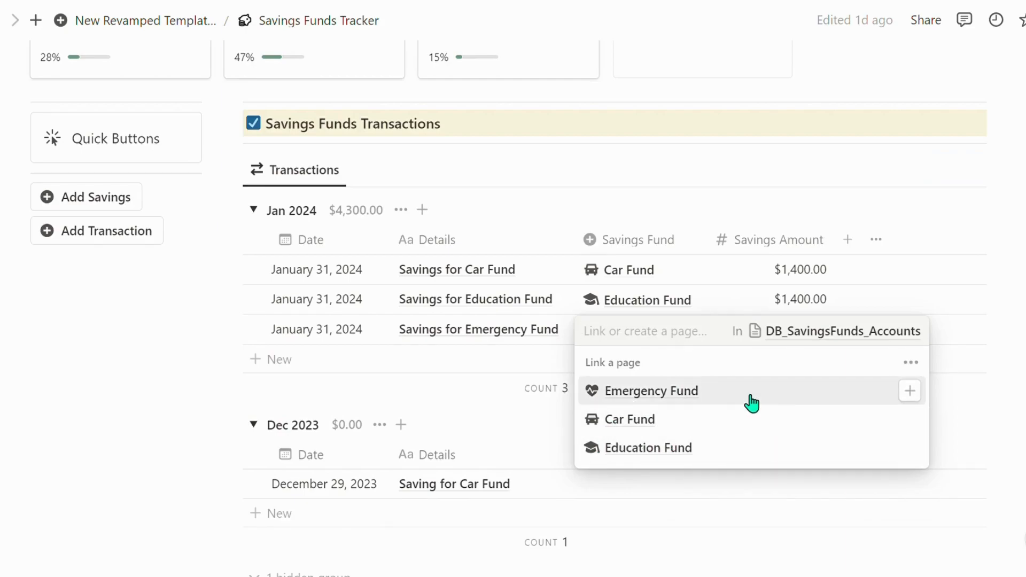
pyautogui.click(682, 426)
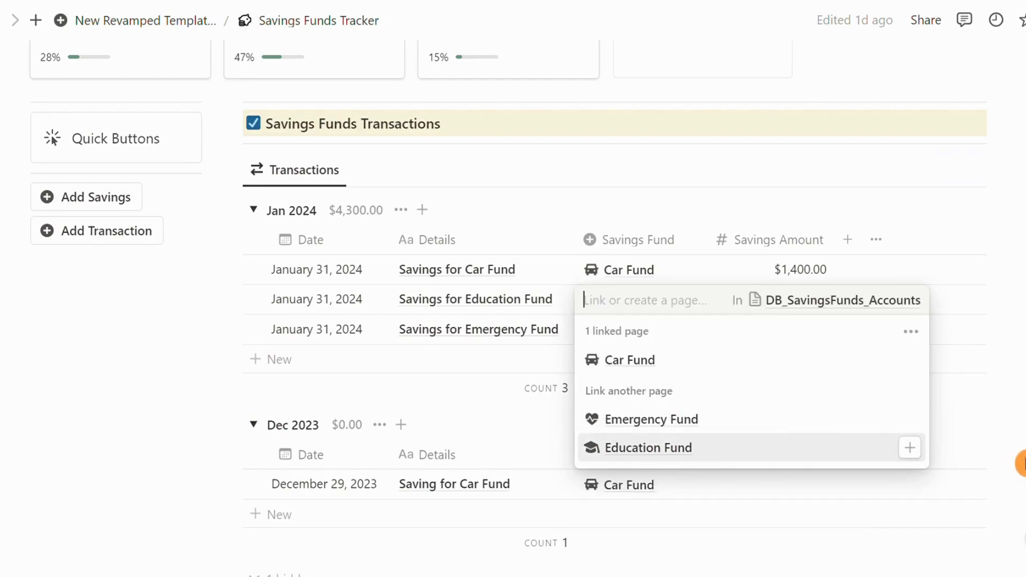
pyautogui.press('Escape')
# Step: Set the savings amount of the December 2023 Car Fund transaction to 1,000
pyautogui.click(806, 498)
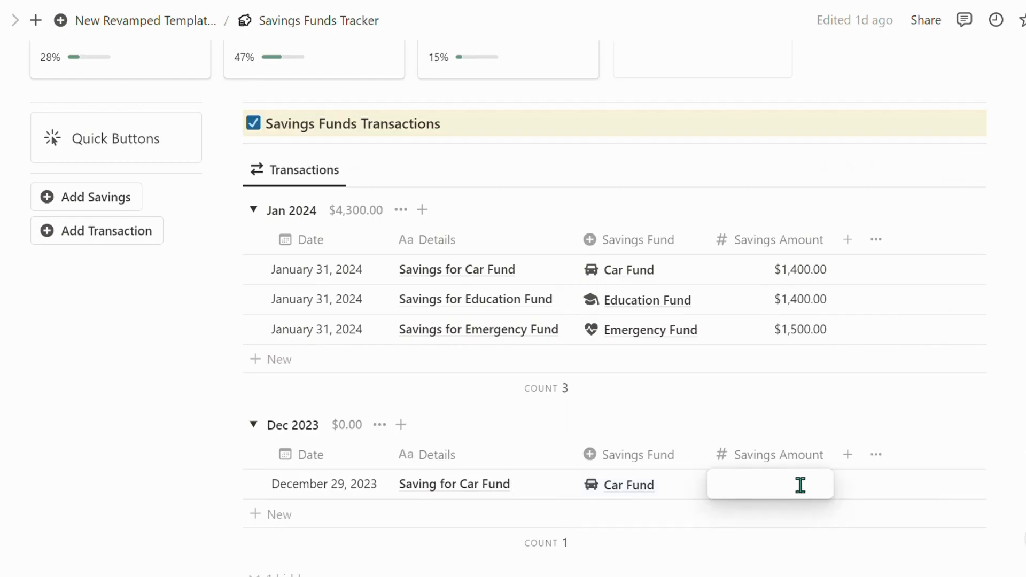
pyautogui.press('Escape')
pyautogui.scroll(5, 722, 435)
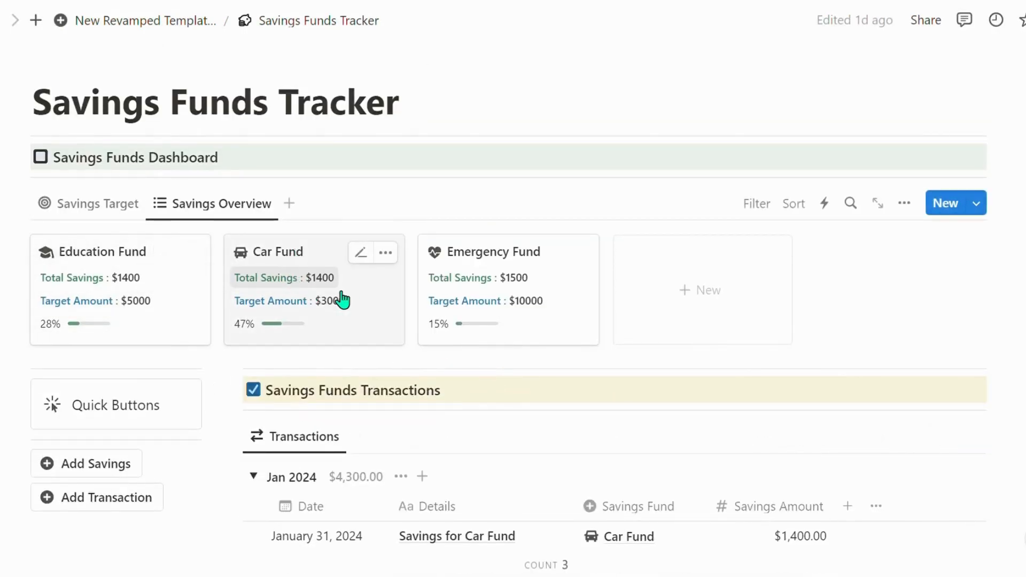
pyautogui.scroll(-3, 876, 364)
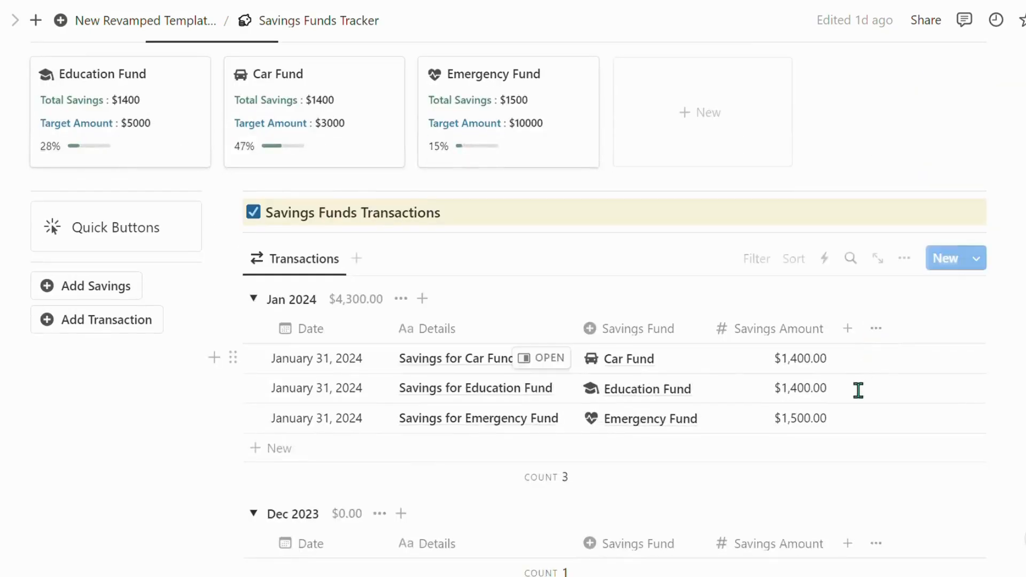
pyautogui.scroll(-3, 802, 369)
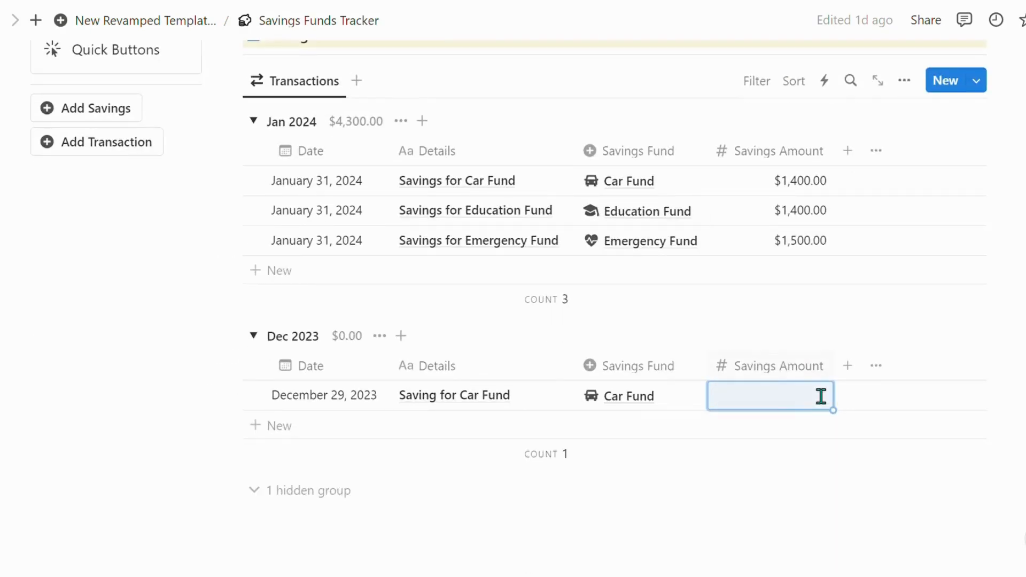
pyautogui.click(821, 396)
pyautogui.write('100')
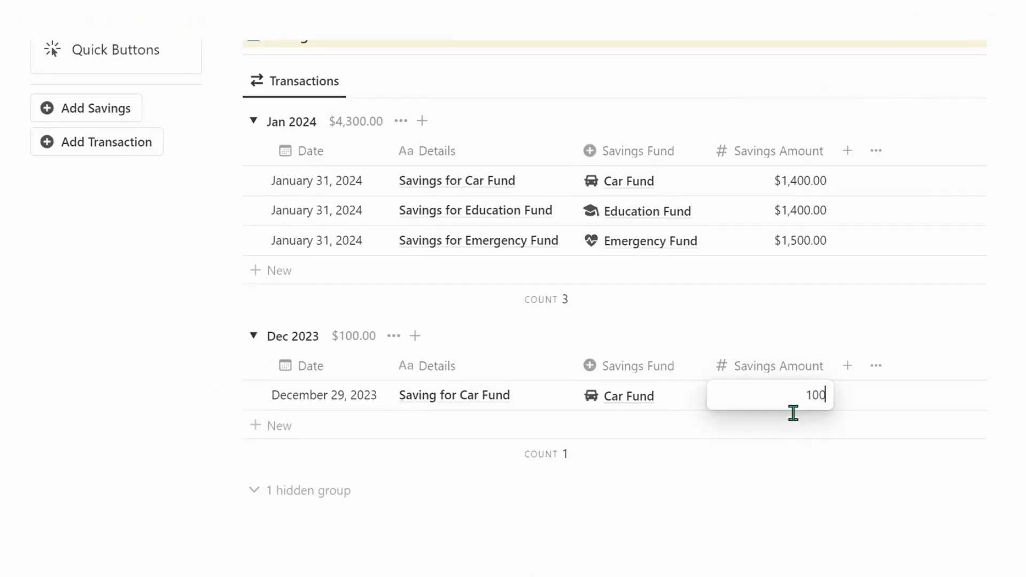
pyautogui.press('Return')
# Step: Compare the Car Fund's total savings and progress in the Savings Overview with its amounts in the Transactions table
pyautogui.scroll(5, 615, 390)
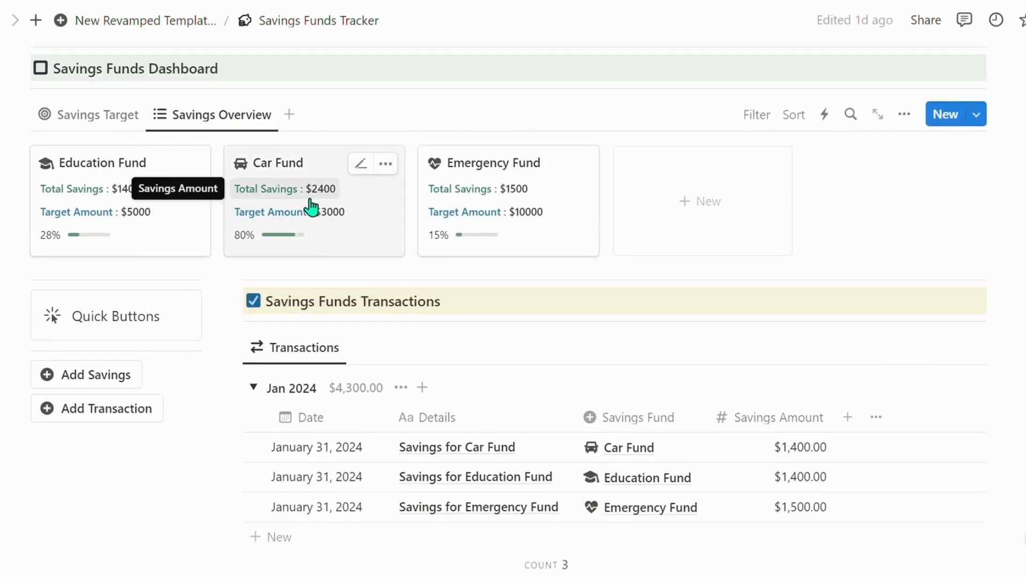
pyautogui.scroll(-3, 788, 283)
pyautogui.scroll(-5, 817, 375)
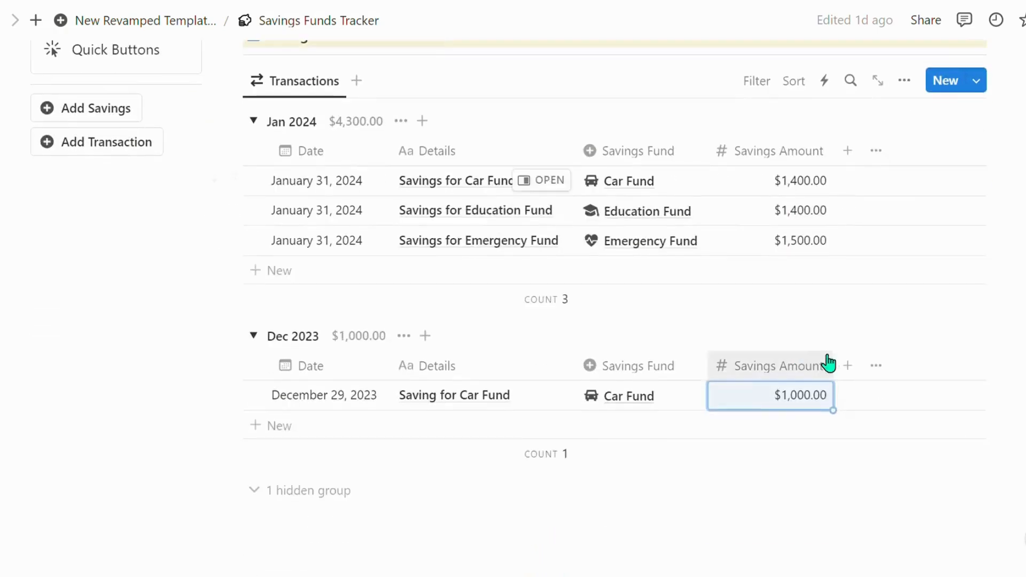
pyautogui.scroll(8, 828, 409)
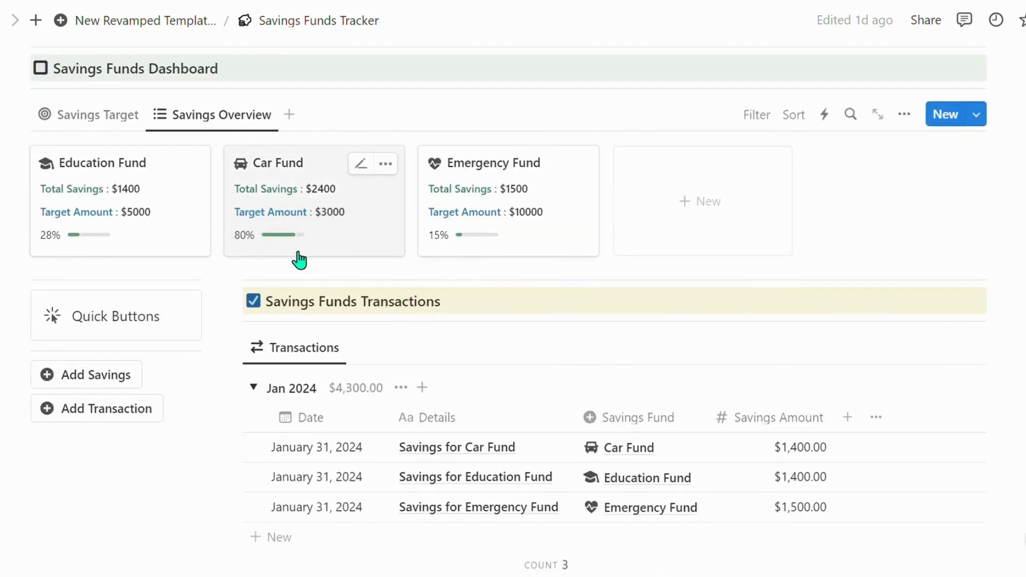
pyautogui.scroll(-8, 513, 335)
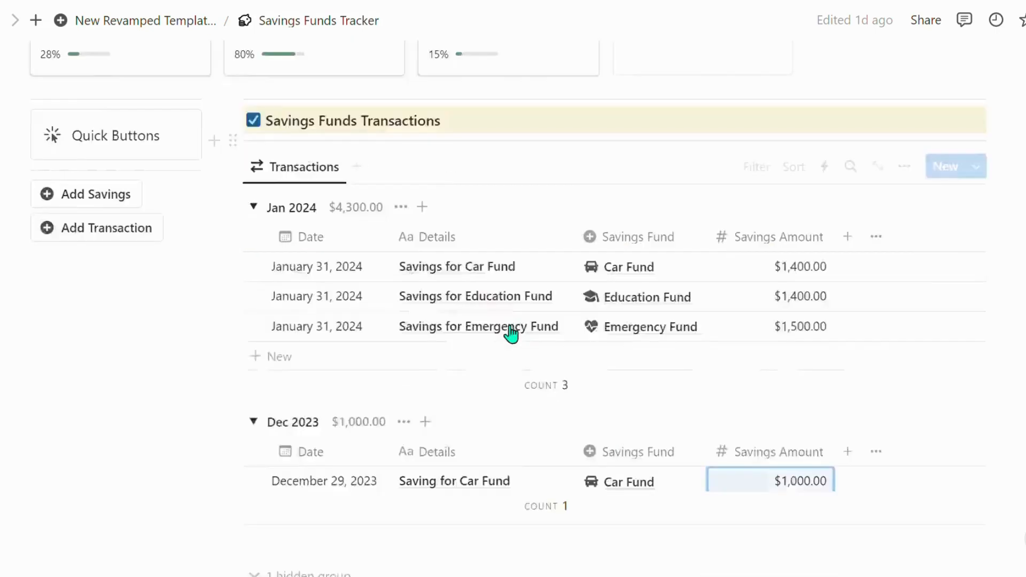
pyautogui.scroll(8, 879, 451)
pyautogui.scroll(-5, 793, 426)
pyautogui.scroll(10, 813, 408)
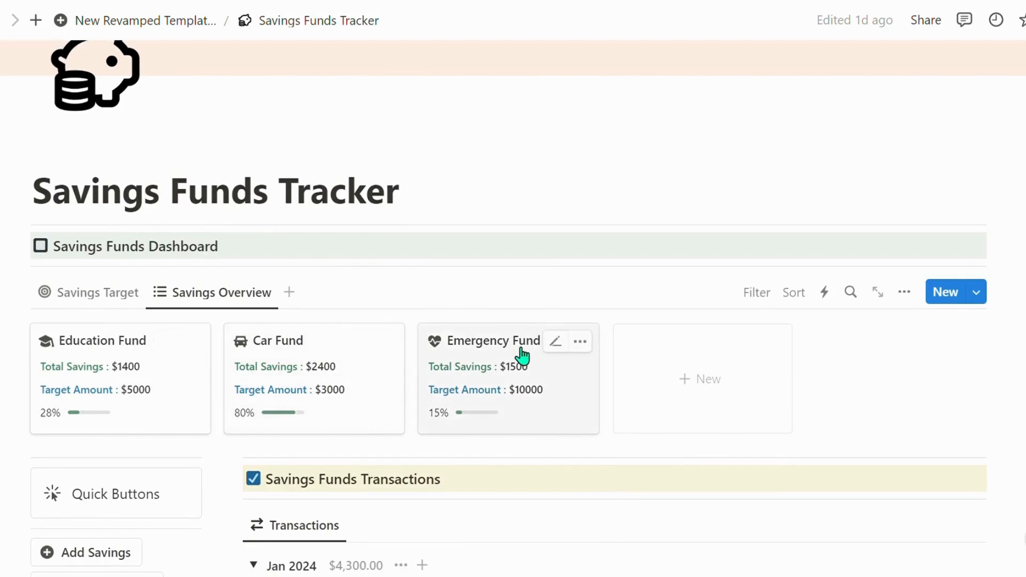
pyautogui.scroll(-4, 561, 358)
pyautogui.scroll(-4, 615, 364)
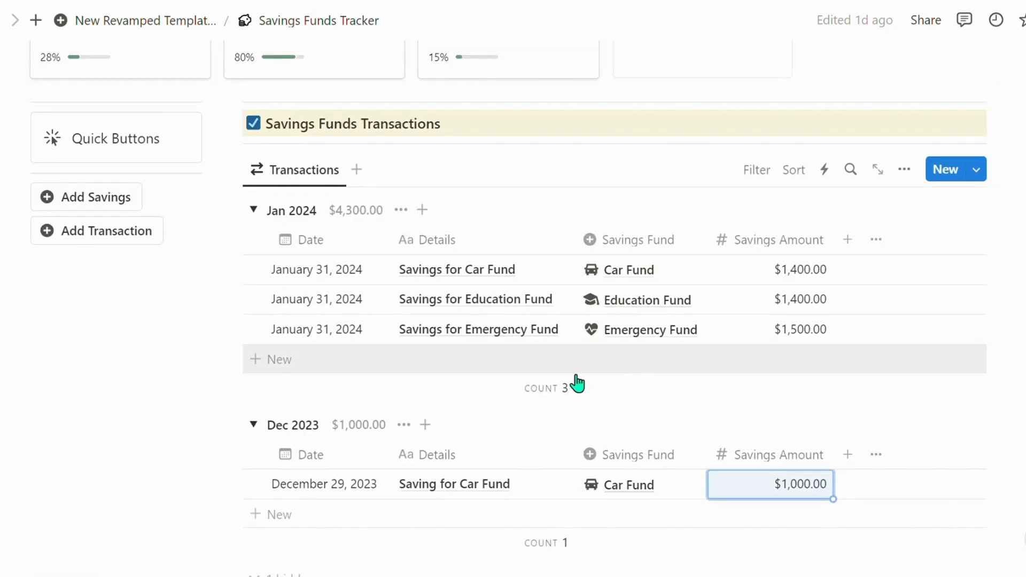
pyautogui.scroll(4, 641, 366)
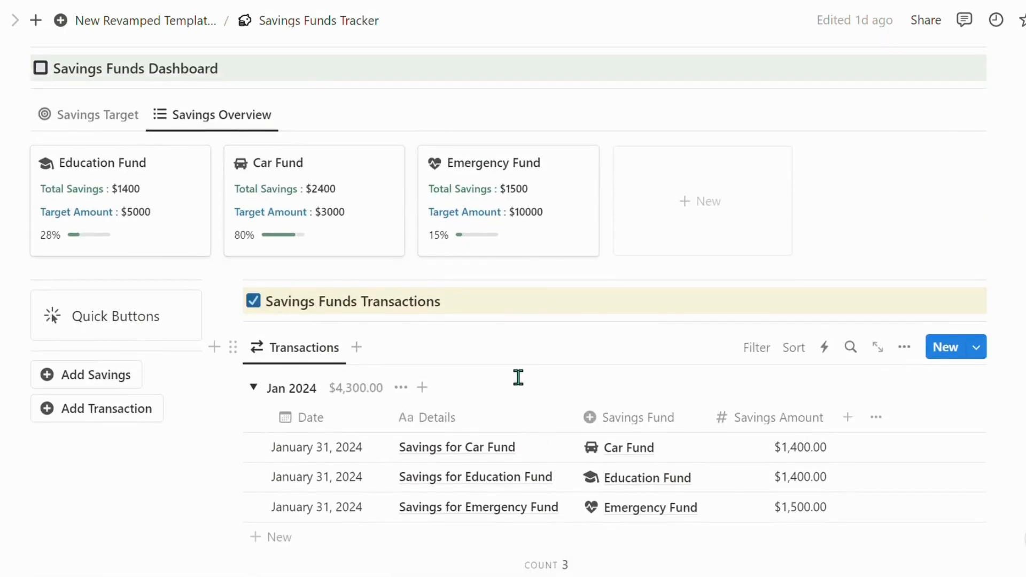
pyautogui.scroll(2, 518, 378)
pyautogui.scroll(-2, 488, 385)
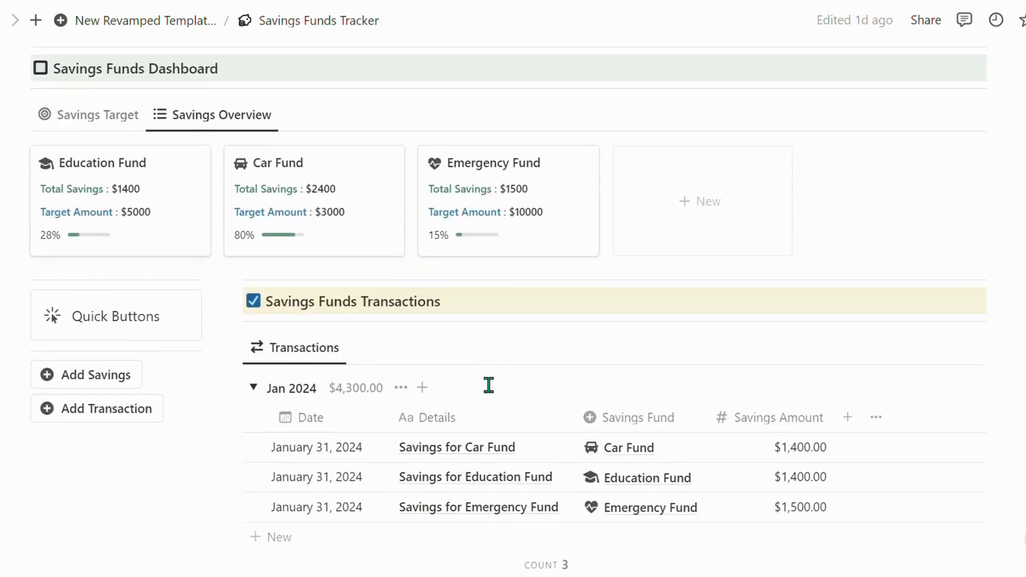
pyautogui.scroll(-4, 668, 378)
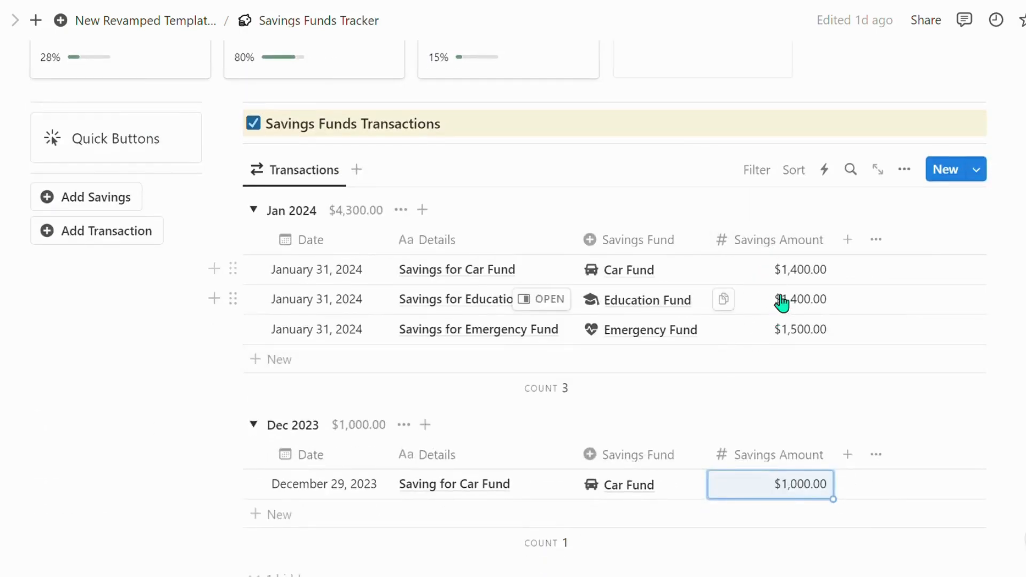
pyautogui.scroll(6, 292, 292)
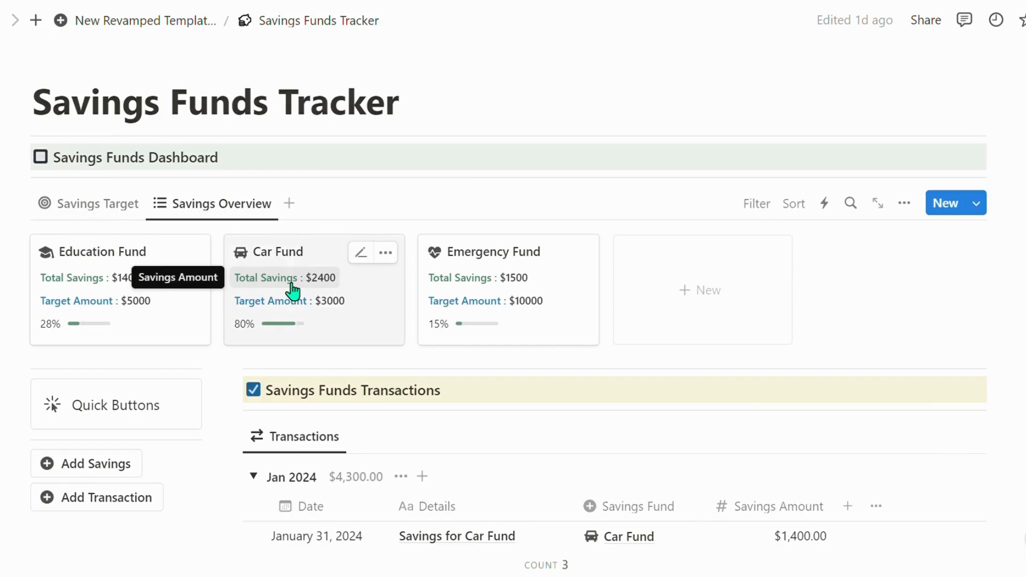
pyautogui.scroll(-5, 673, 322)
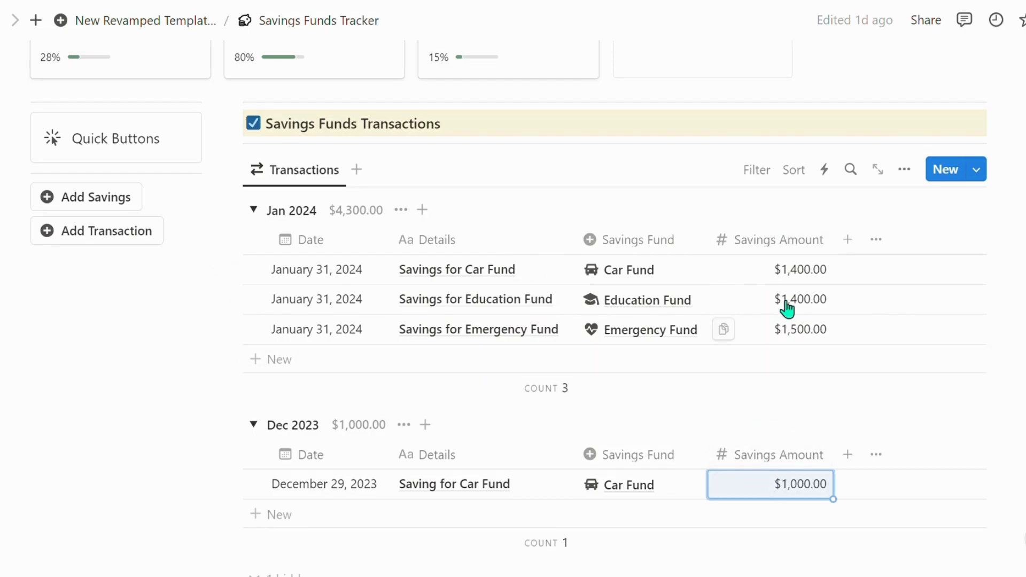
# Step: Review the available currency formats for the Savings Amount property, keeping US Dollar
pyautogui.click(778, 245)
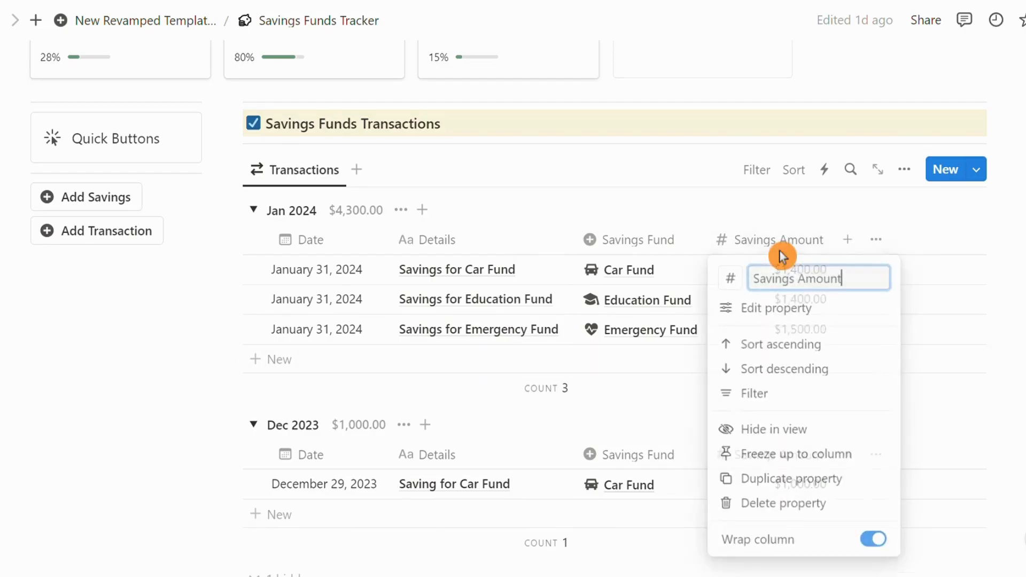
pyautogui.click(805, 315)
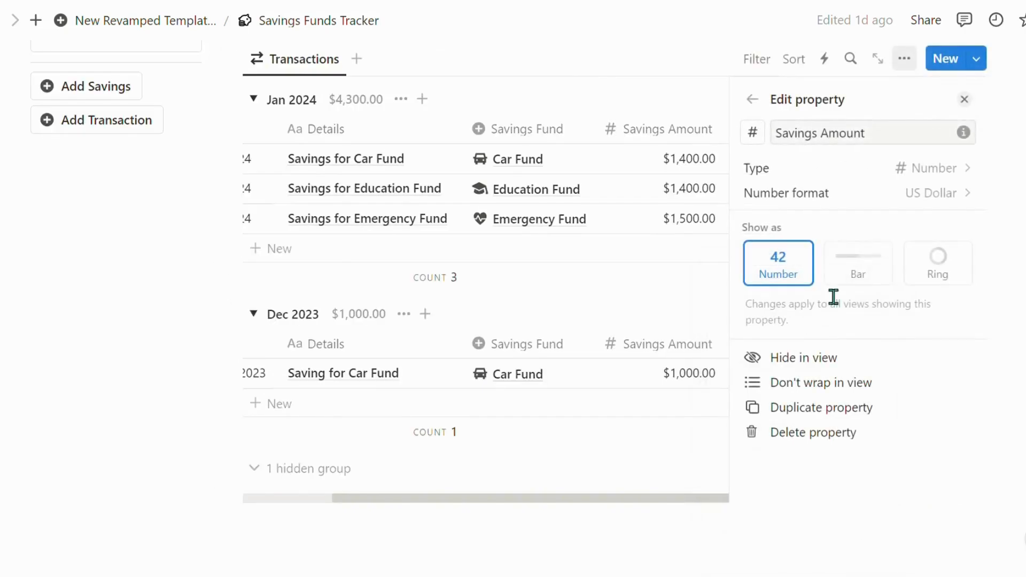
pyautogui.click(790, 200)
pyautogui.scroll(-10, 871, 358)
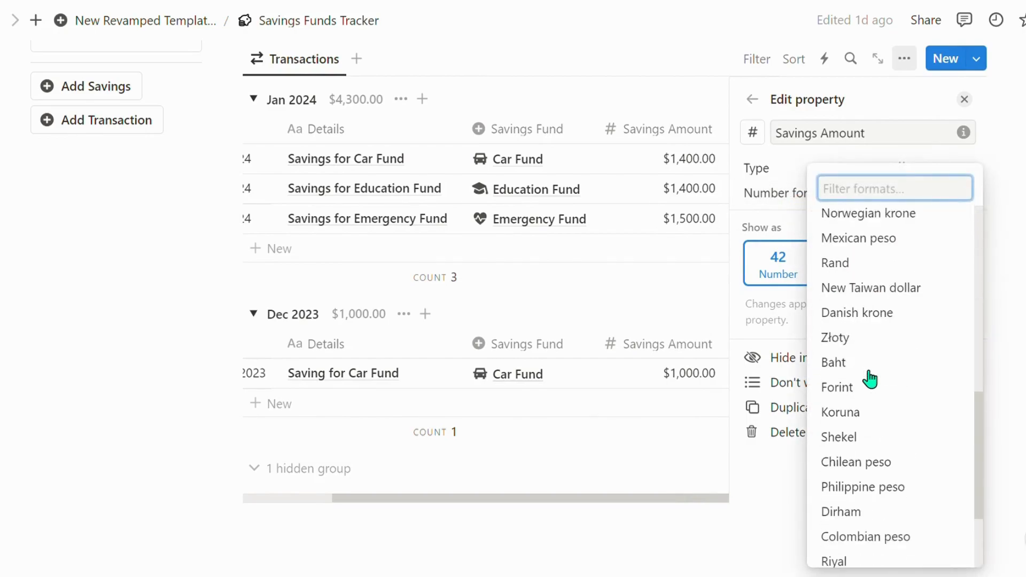
pyautogui.scroll(10, 877, 410)
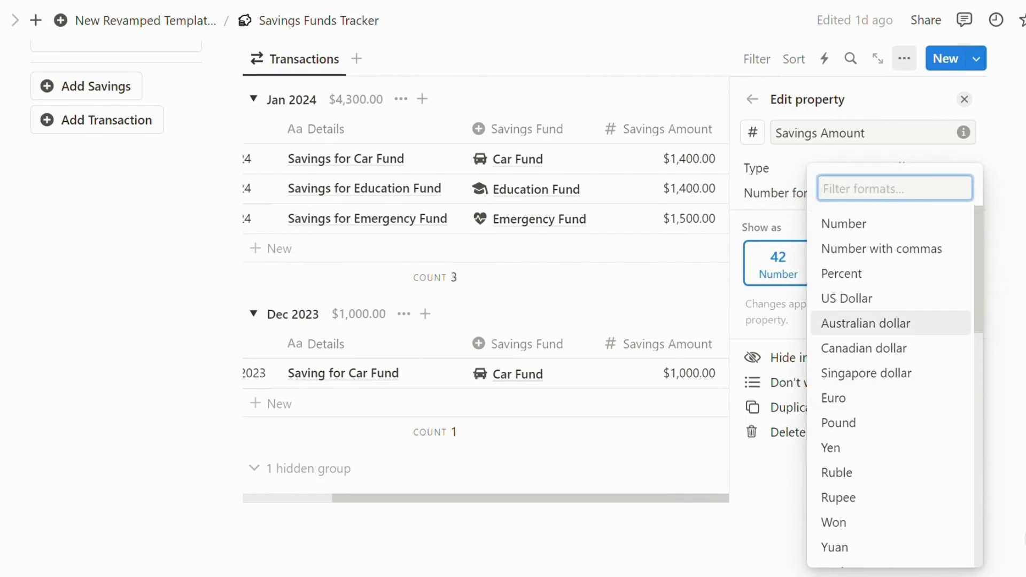
pyautogui.press('Escape')
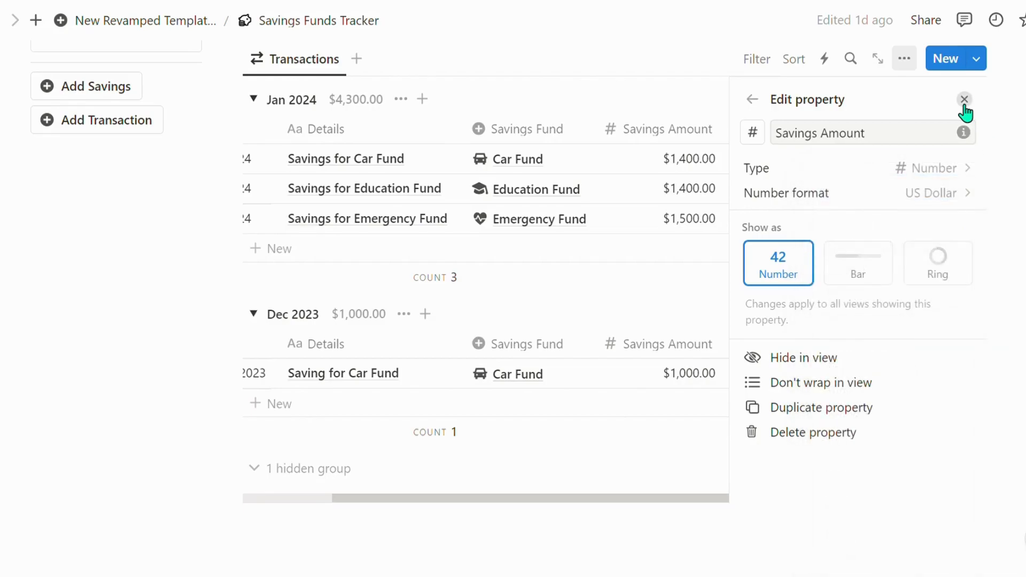
pyautogui.click(965, 100)
# Step: Review the Transactions table, the fund goals in Savings Target and the fund cards in Savings Overview
pyautogui.scroll(3, 838, 259)
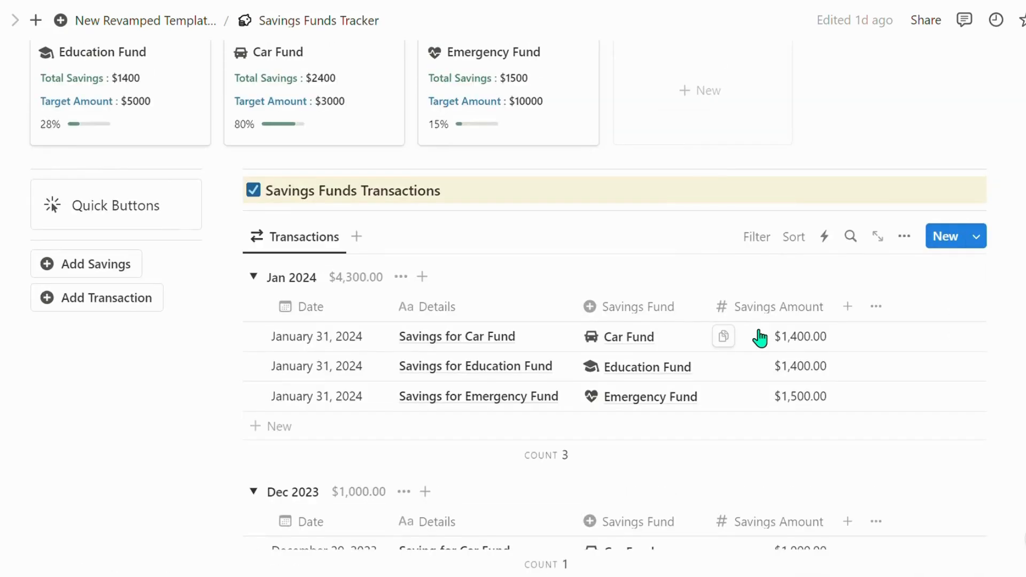
pyautogui.scroll(-2, 794, 384)
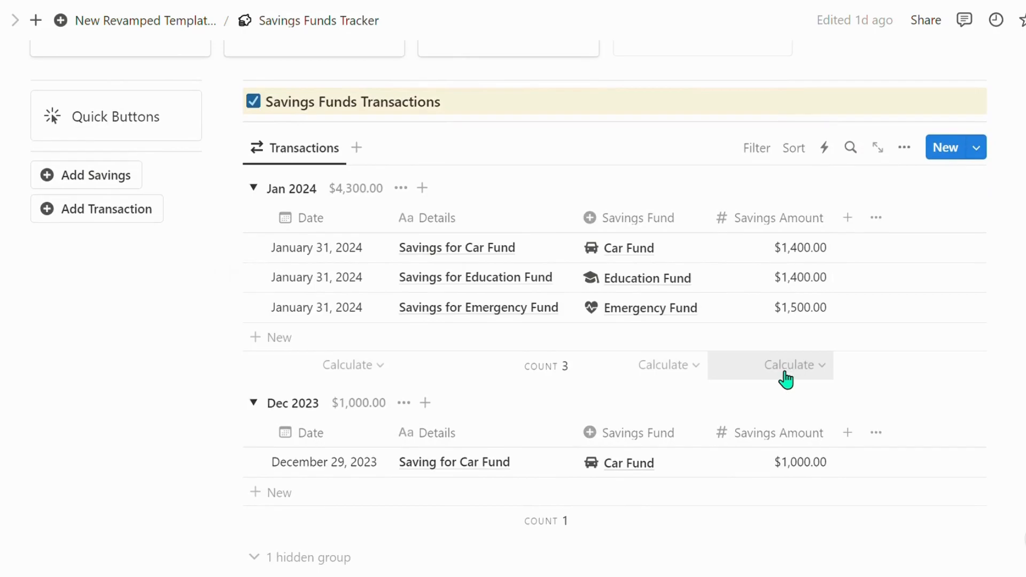
pyautogui.scroll(5, 768, 380)
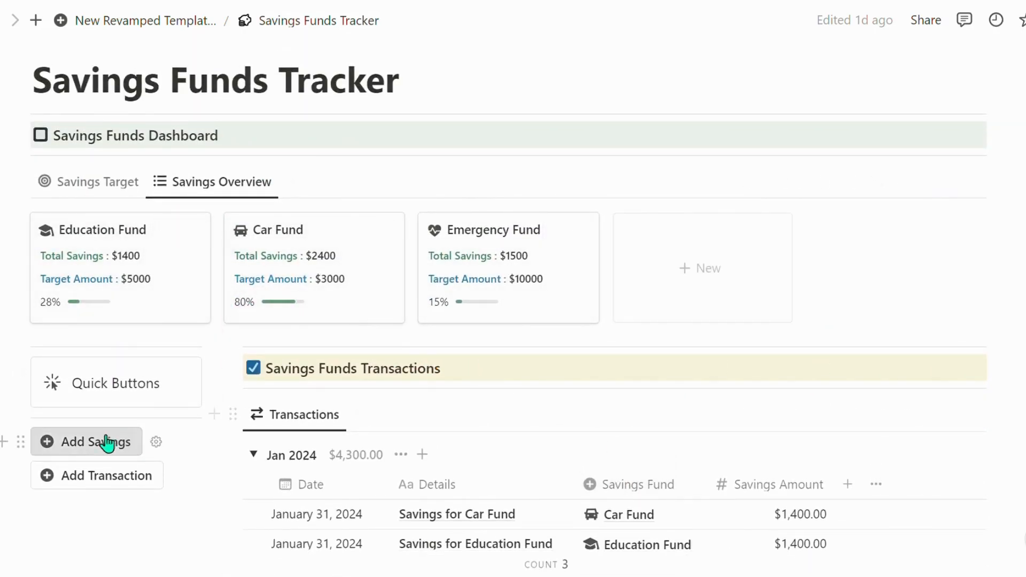
pyautogui.click(102, 183)
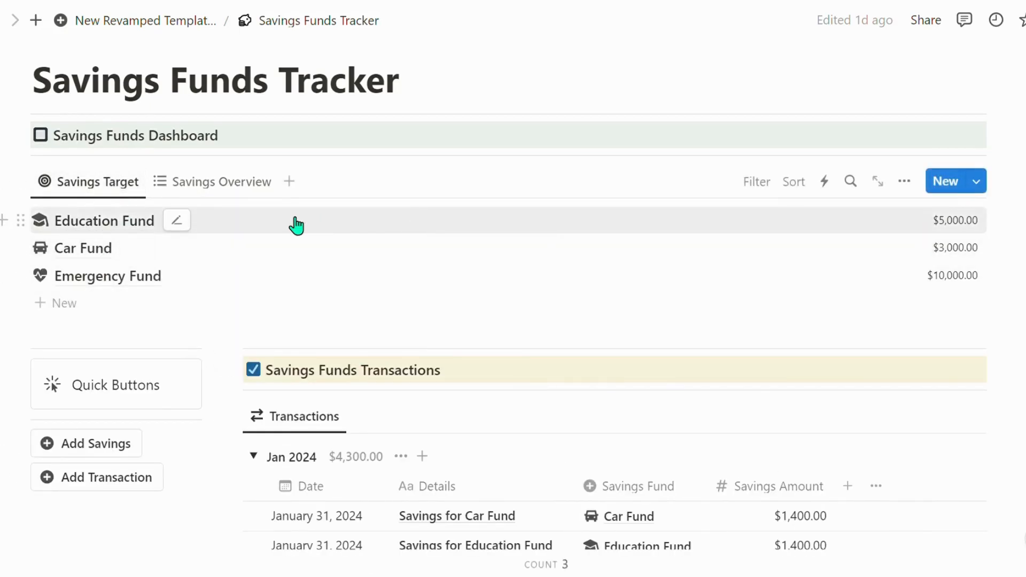
pyautogui.scroll(-5, 369, 305)
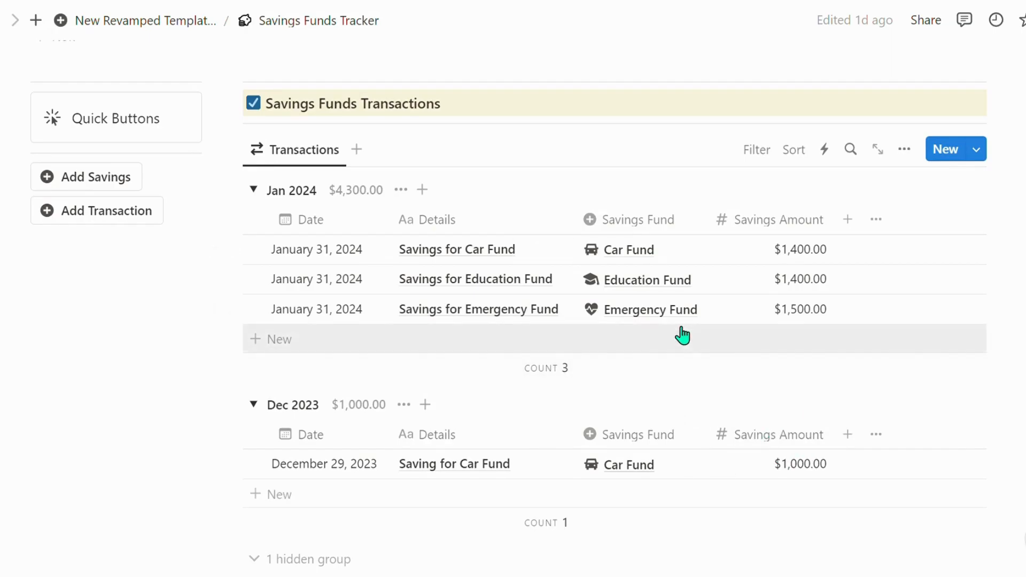
pyautogui.scroll(7, 681, 334)
pyautogui.click(243, 273)
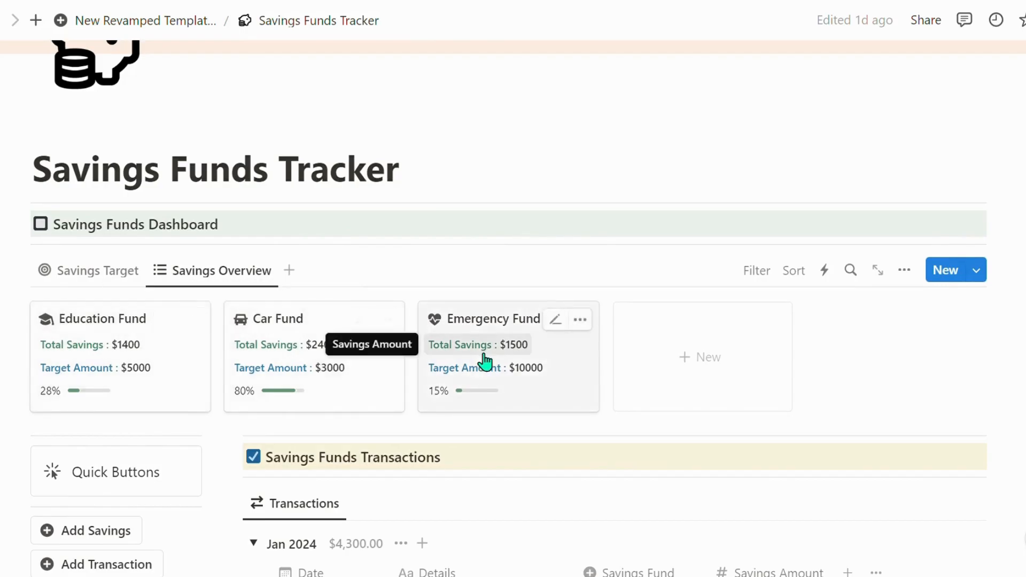
# Step: Group the Transactions table's entries by year instead of by month, keeping Date as the grouping property
pyautogui.scroll(-5, 476, 366)
pyautogui.scroll(-2, 451, 376)
pyautogui.scroll(2, 449, 377)
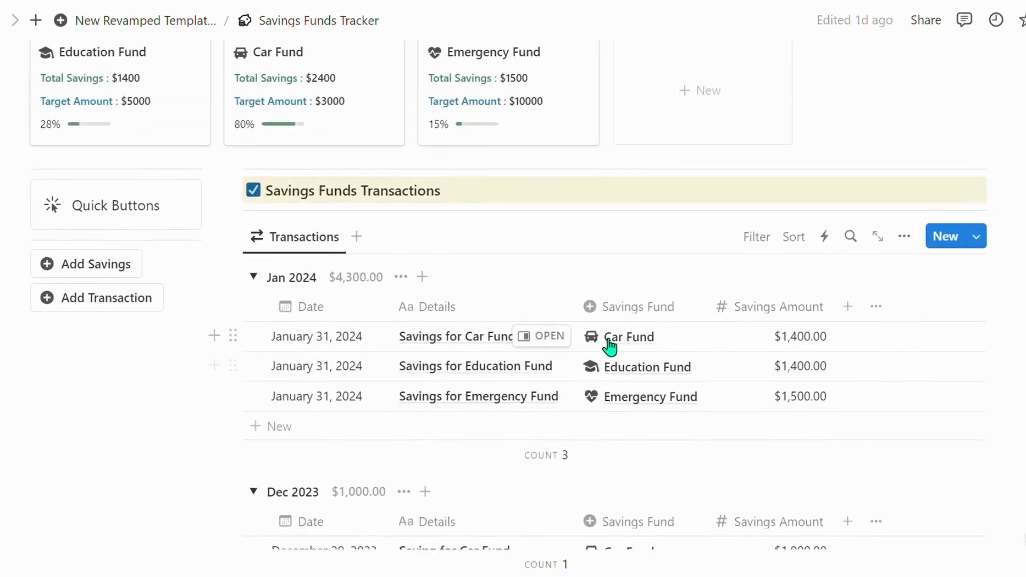
pyautogui.scroll(-2, 764, 274)
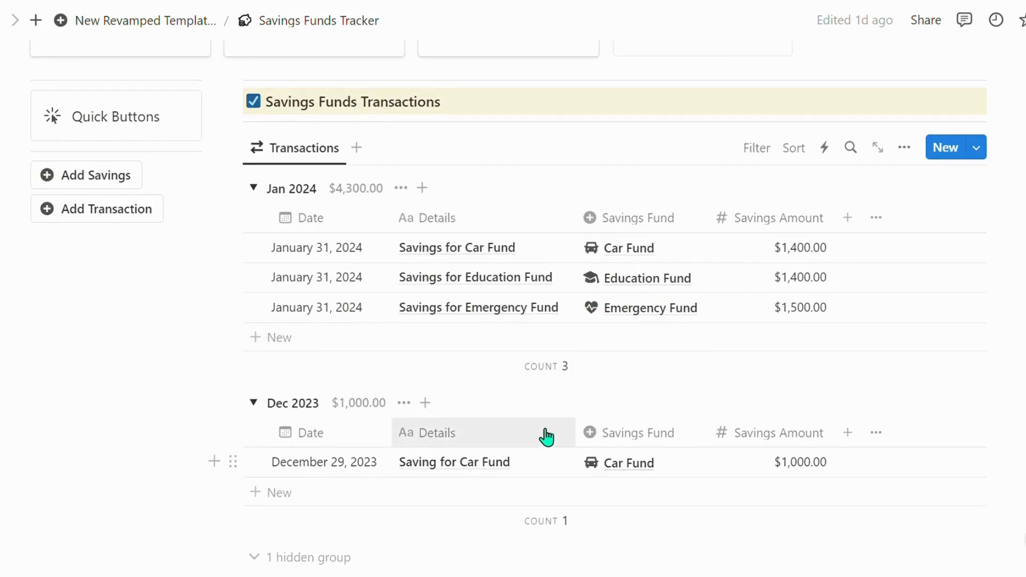
pyautogui.click(905, 148)
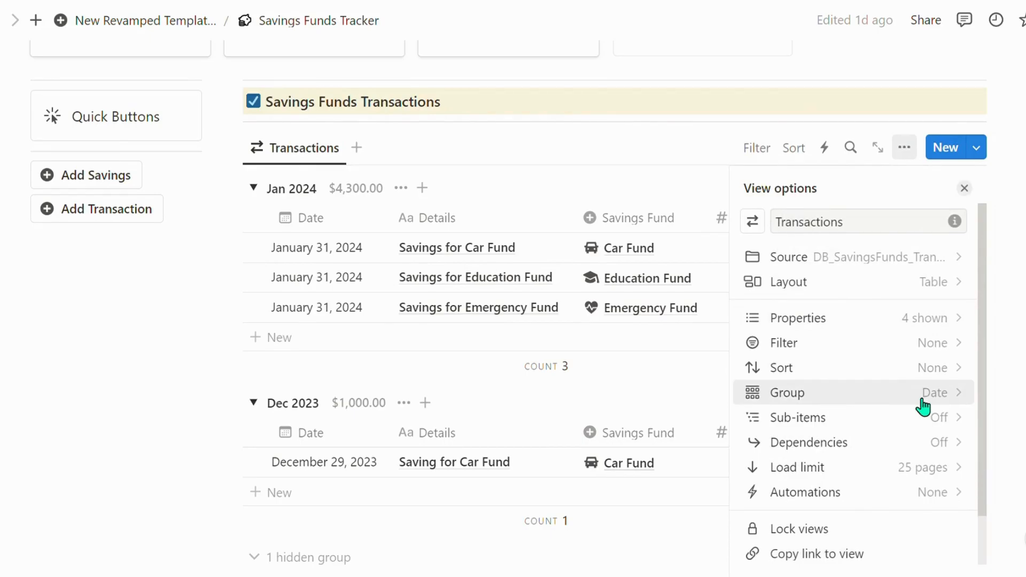
pyautogui.click(909, 407)
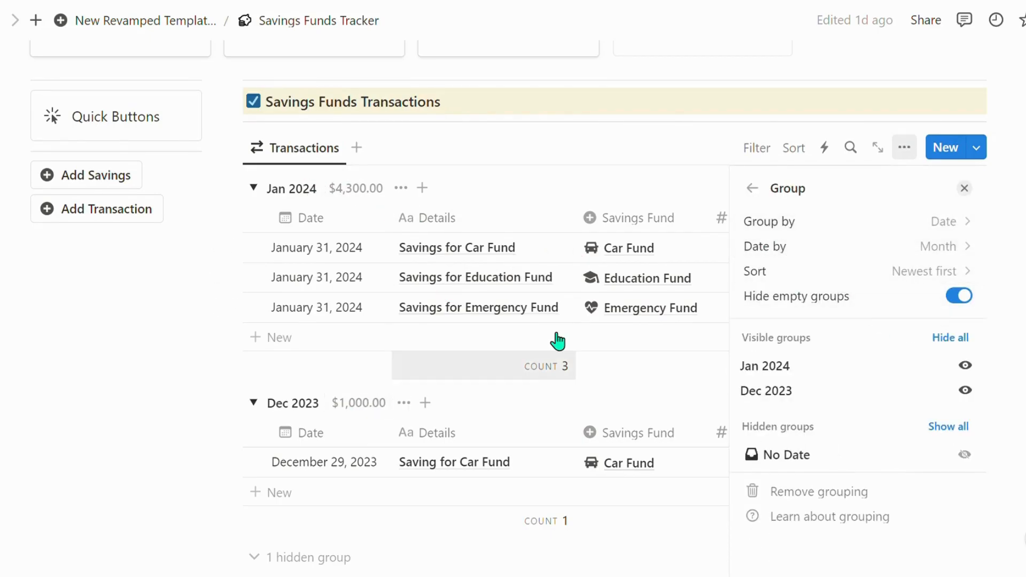
pyautogui.click(809, 253)
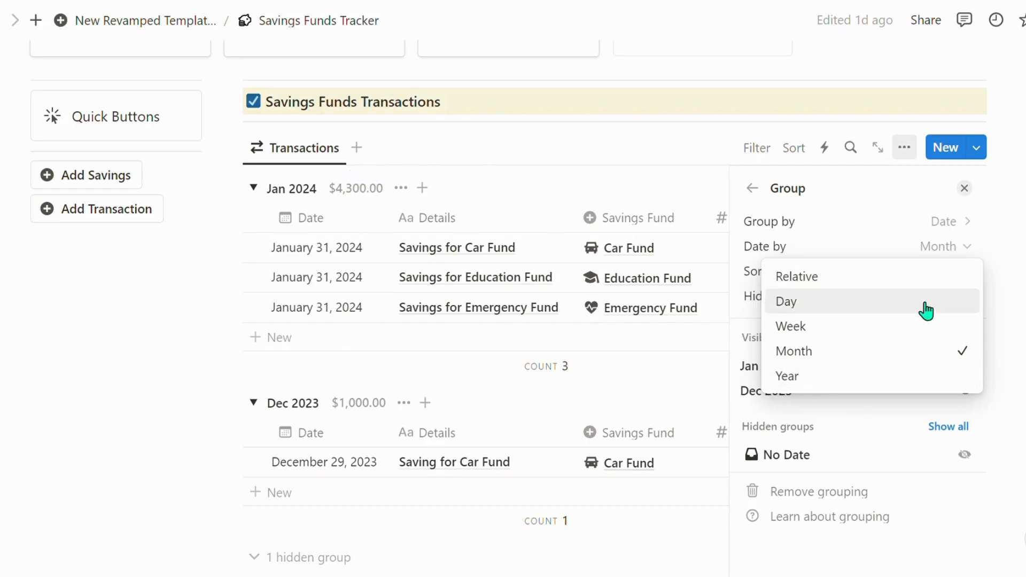
pyautogui.click(817, 389)
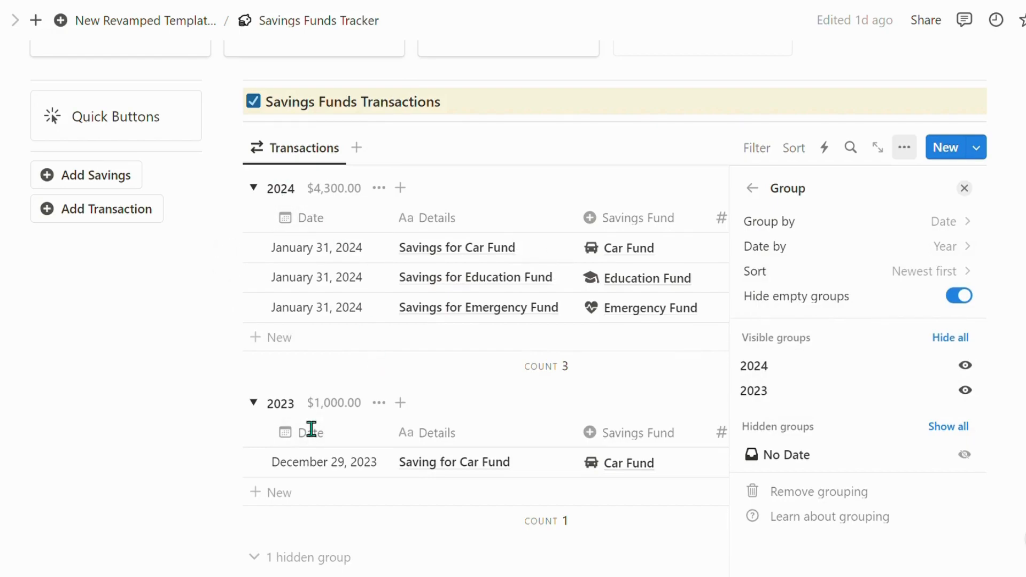
# Step: Try grouping the Transactions table's dates by week, and return the date grouping to month
pyautogui.click(845, 249)
pyautogui.click(807, 327)
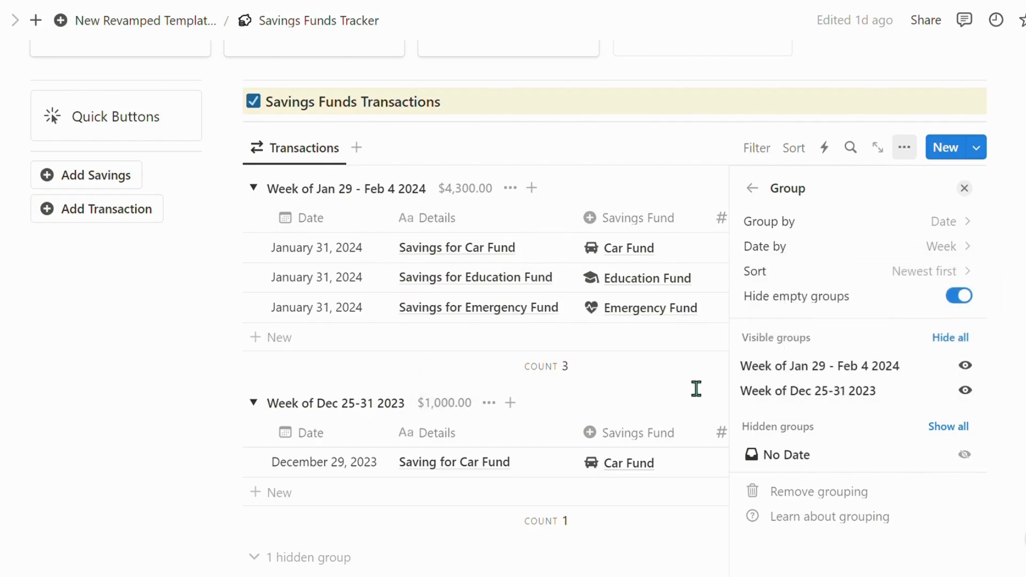
pyautogui.click(848, 253)
pyautogui.click(840, 357)
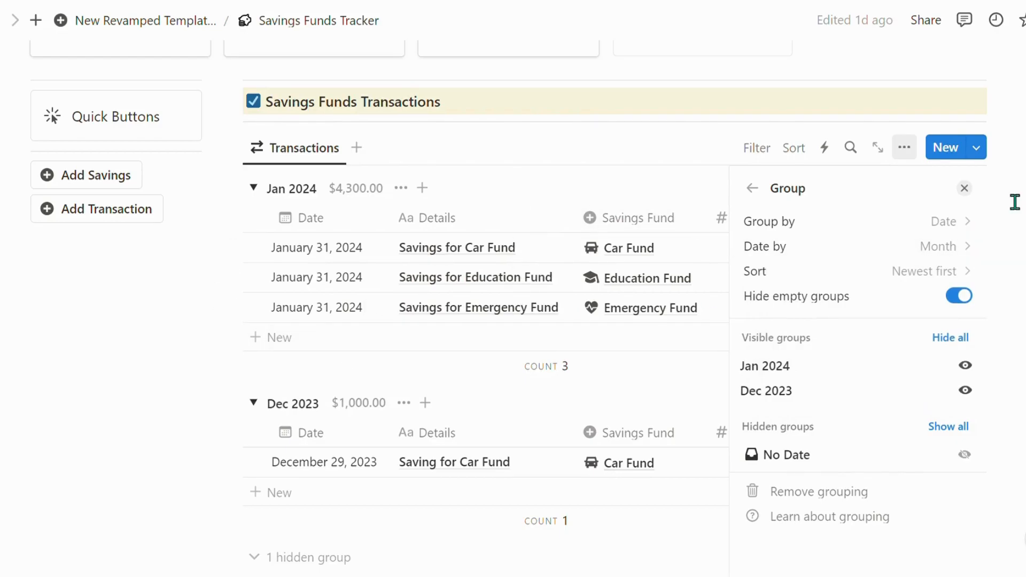
pyautogui.click(972, 188)
# Step: Review the fund cards in Savings Overview alongside the monthly groups in the Transactions table
pyautogui.scroll(5, 689, 371)
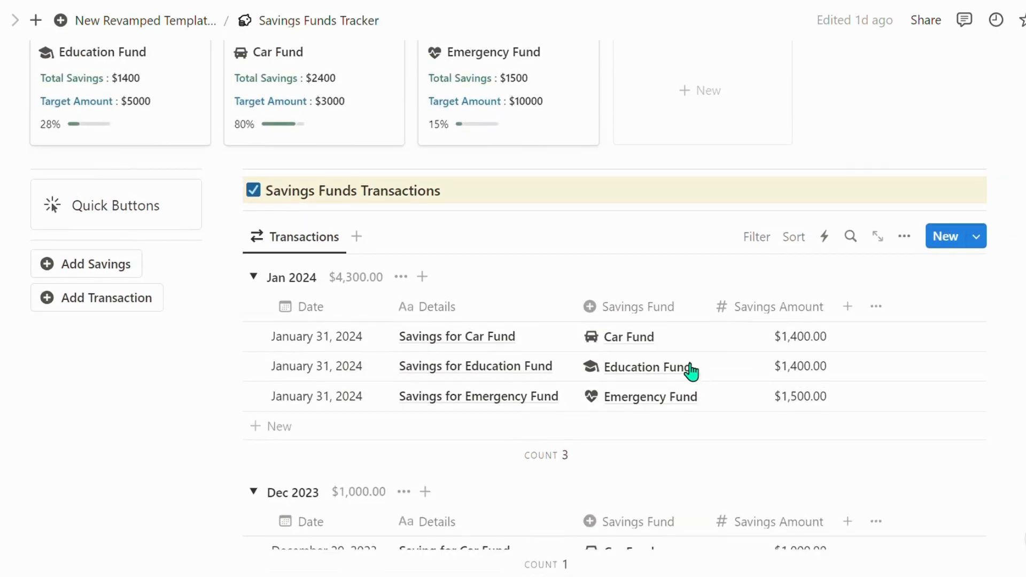
pyautogui.scroll(3, 692, 372)
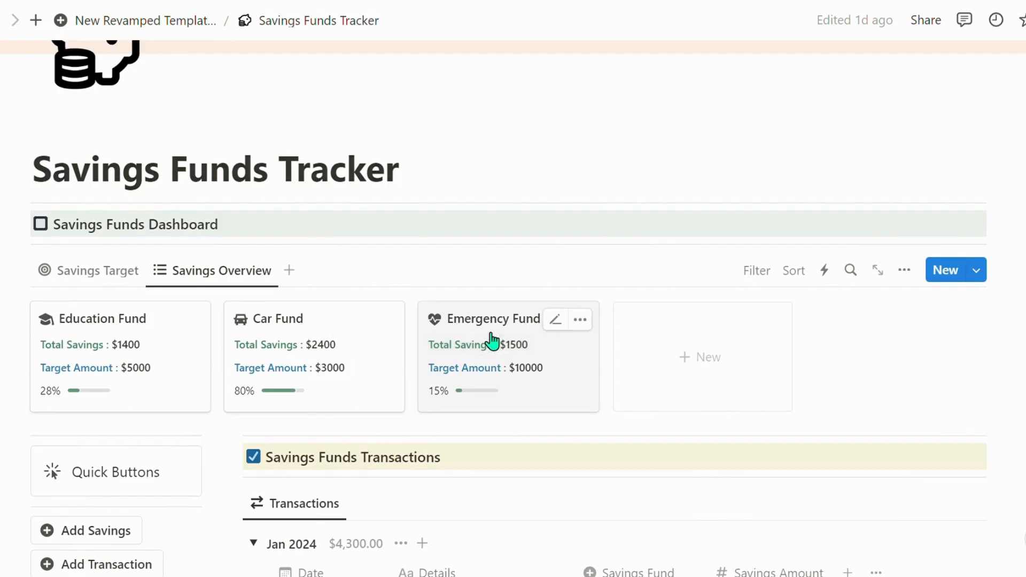
pyautogui.scroll(3, 493, 341)
pyautogui.scroll(-5, 481, 339)
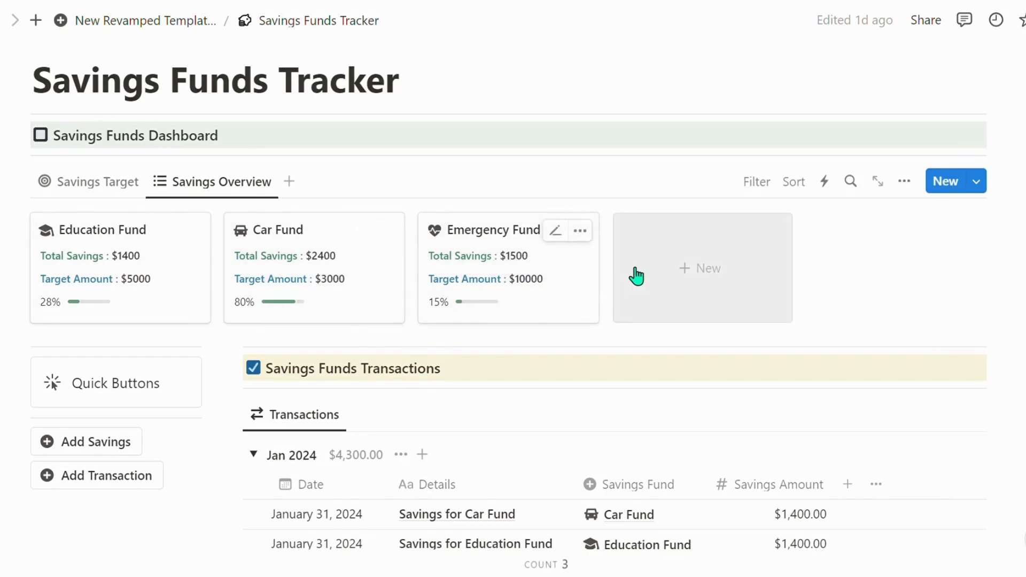
pyautogui.scroll(-5, 598, 300)
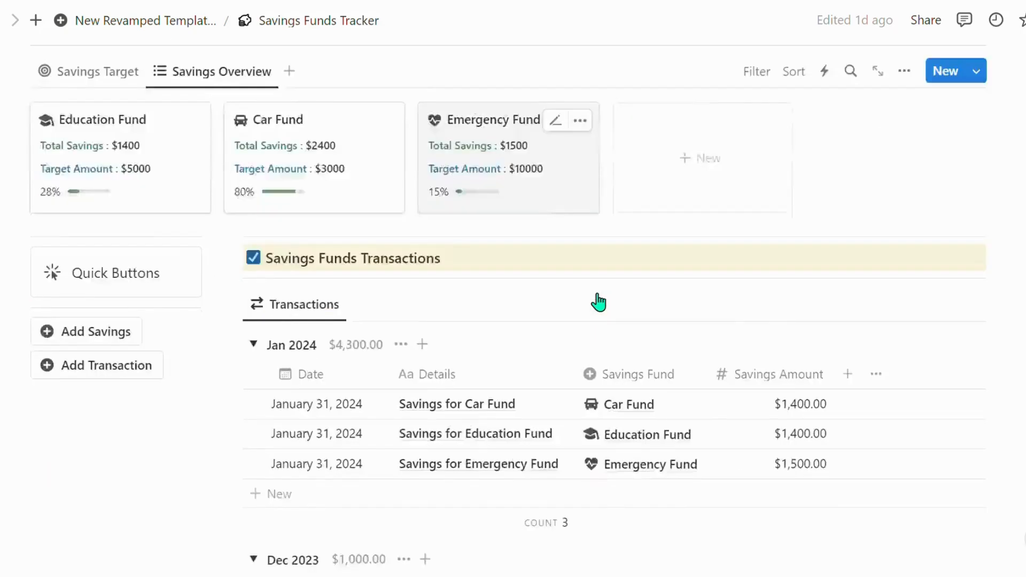
pyautogui.scroll(7, 616, 315)
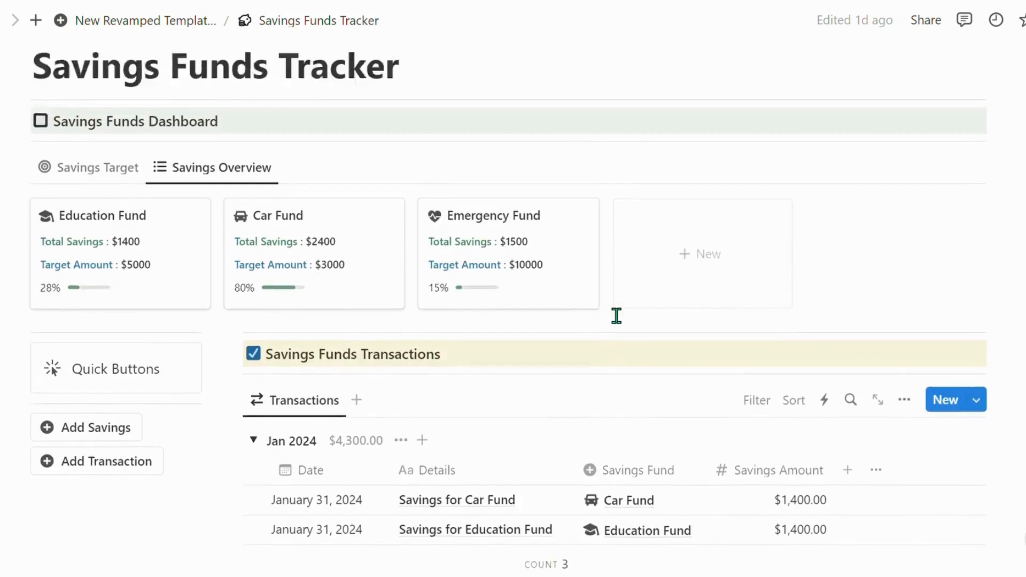
pyautogui.scroll(2, 652, 309)
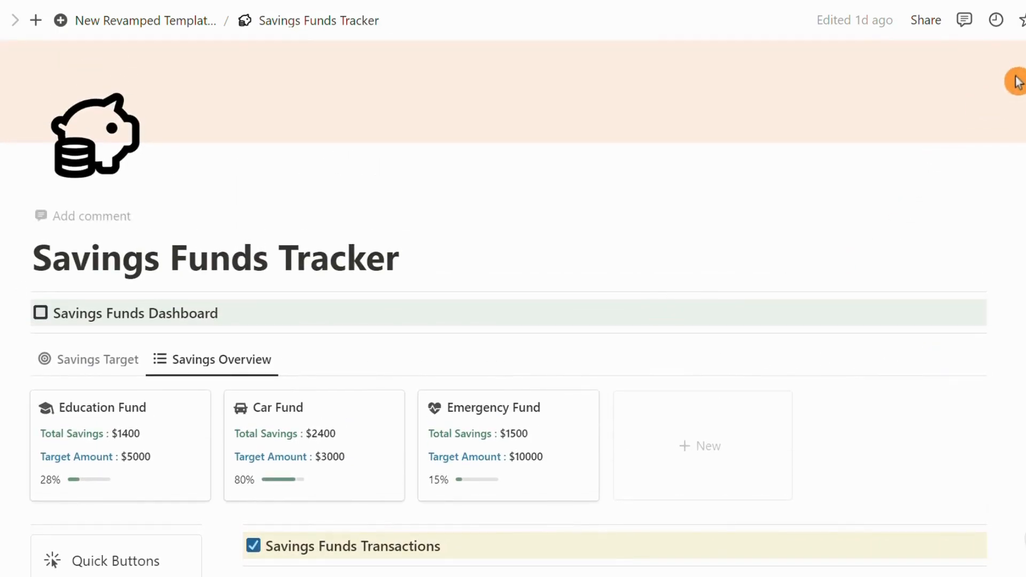